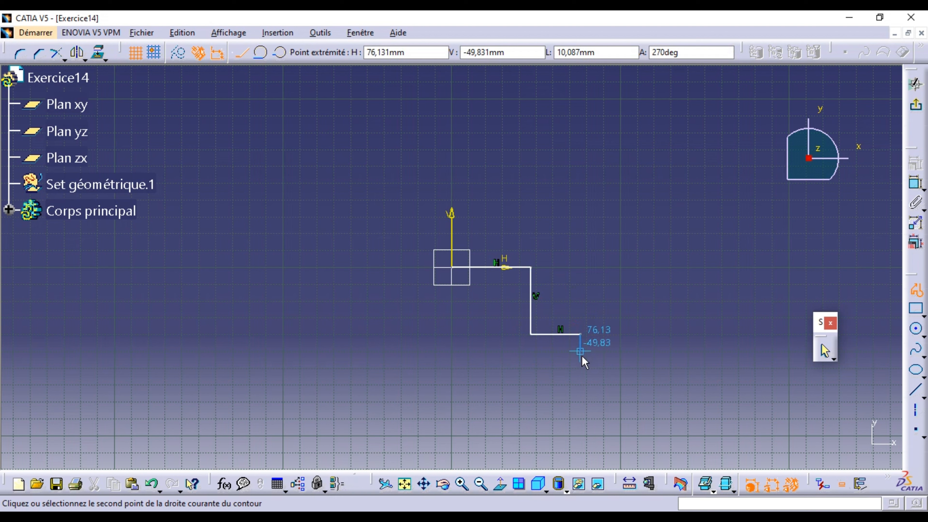
Continue the stepped profile about 39 mm down, 27 mm right and 25 mm down, with a base line about 162 mm long towards the left
left_click(582, 403)
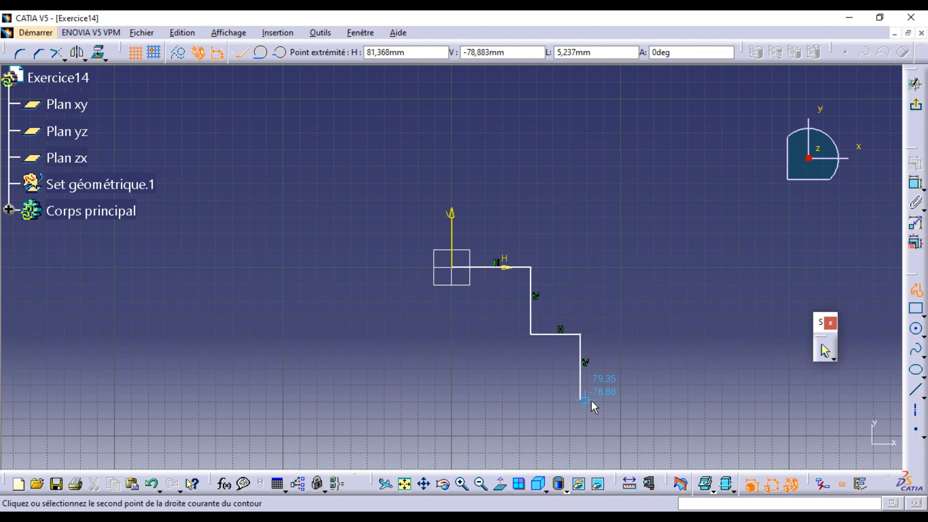
left_click(631, 405)
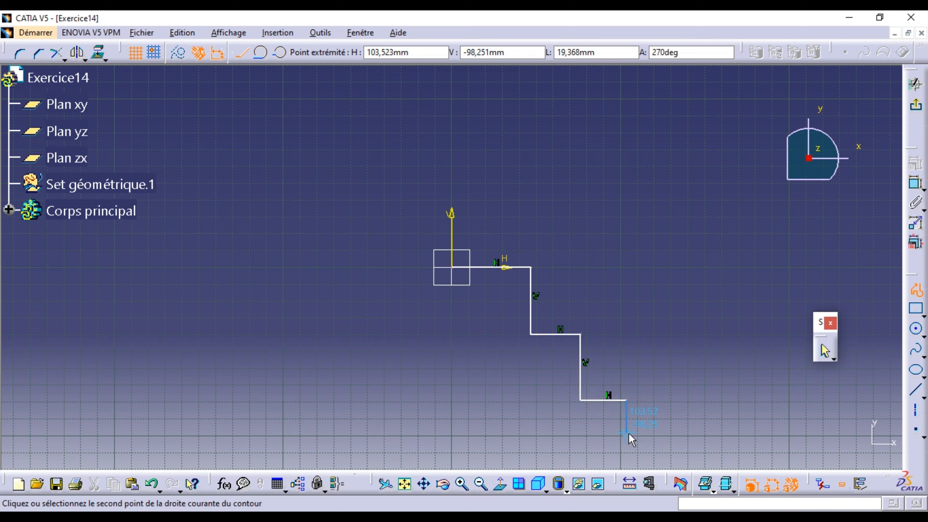
left_click(632, 444)
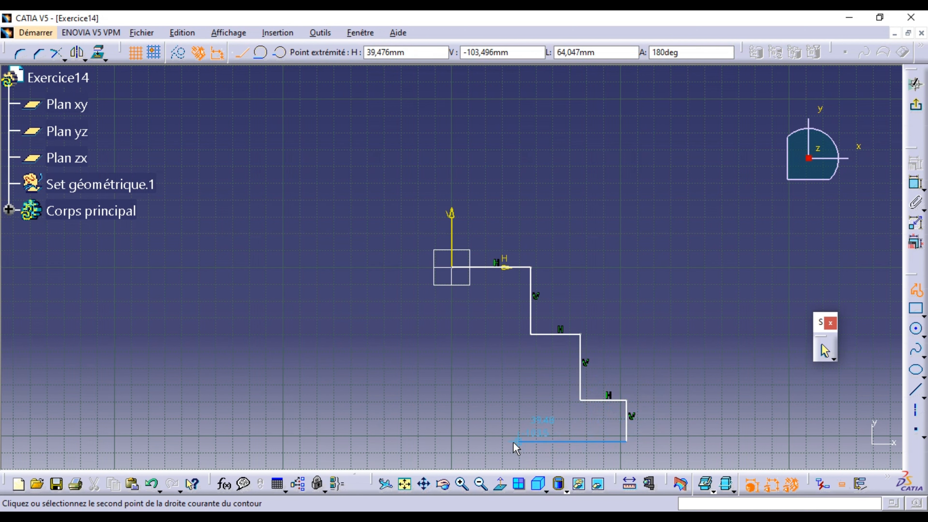
left_click(353, 442)
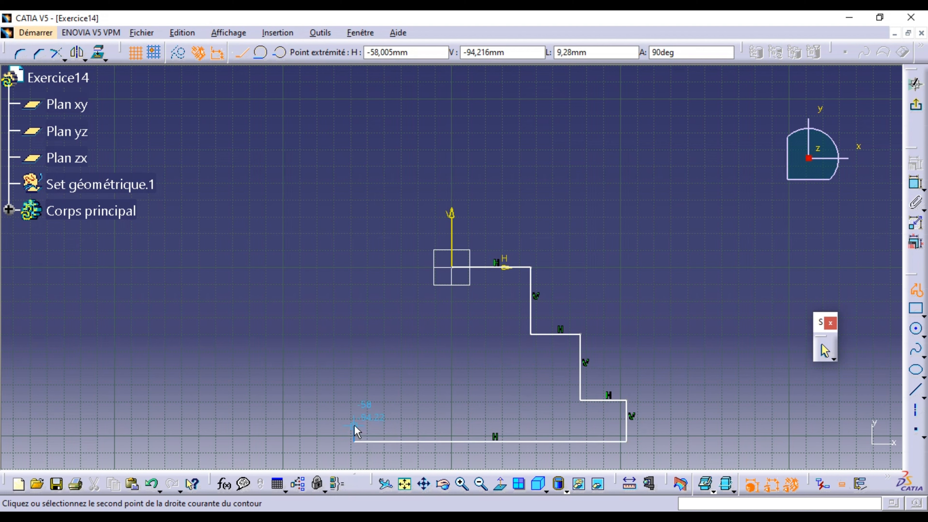
Draw the two left-hand steps of the profile level with the right-hand ones, ending on the vertical axis, and close the contour at the origin
left_click(354, 400)
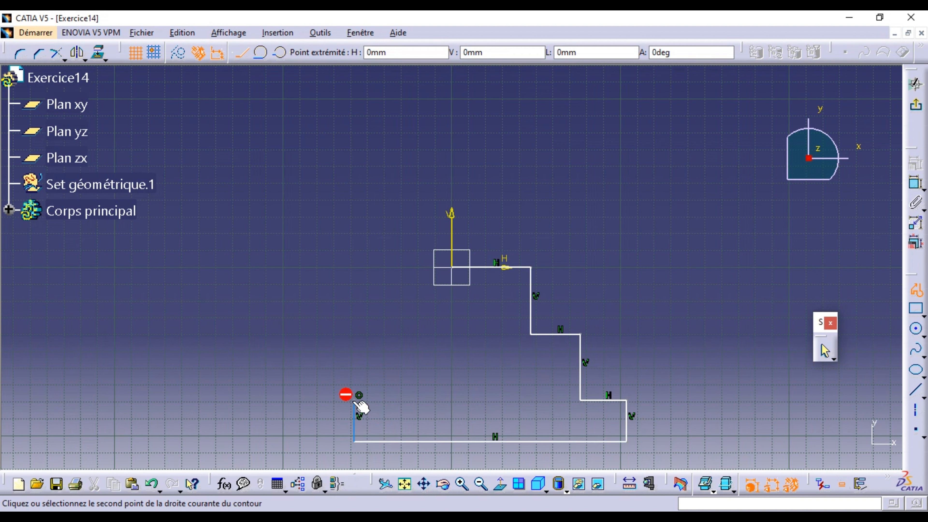
left_click(406, 401)
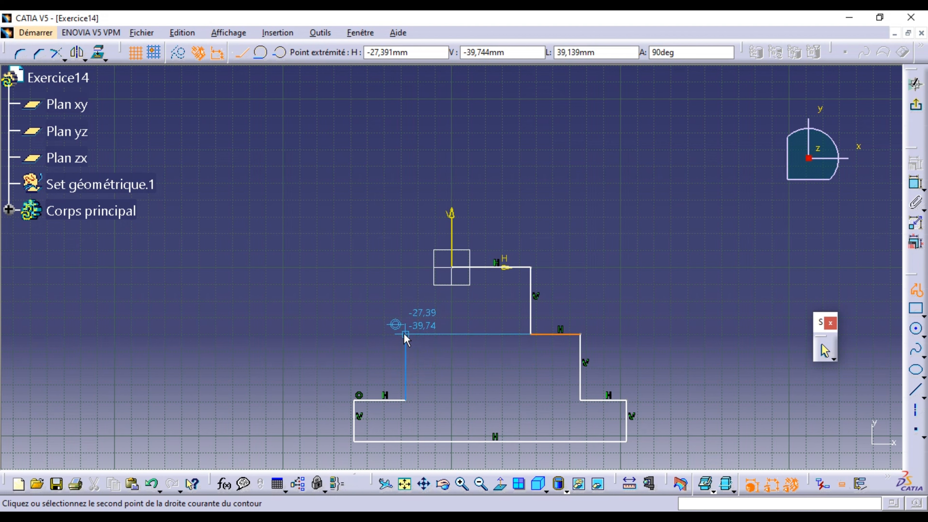
left_click(405, 334)
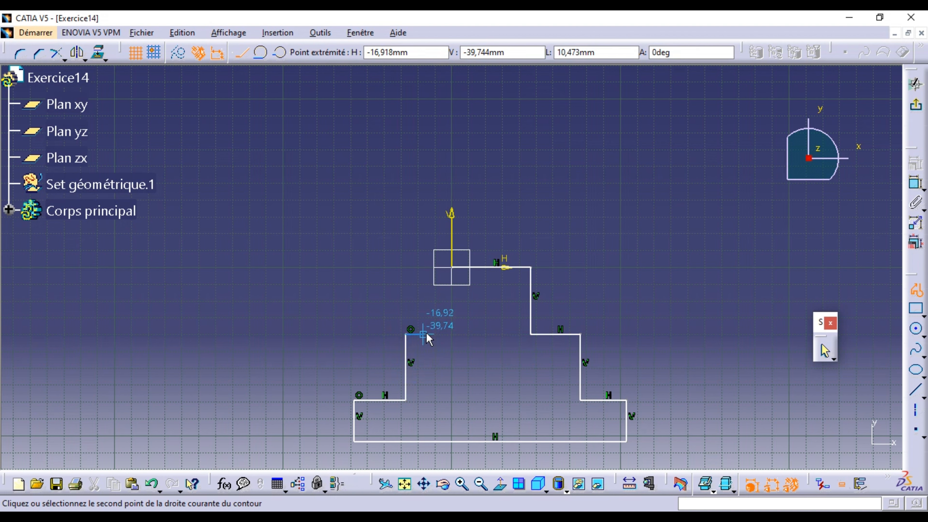
left_click(451, 333)
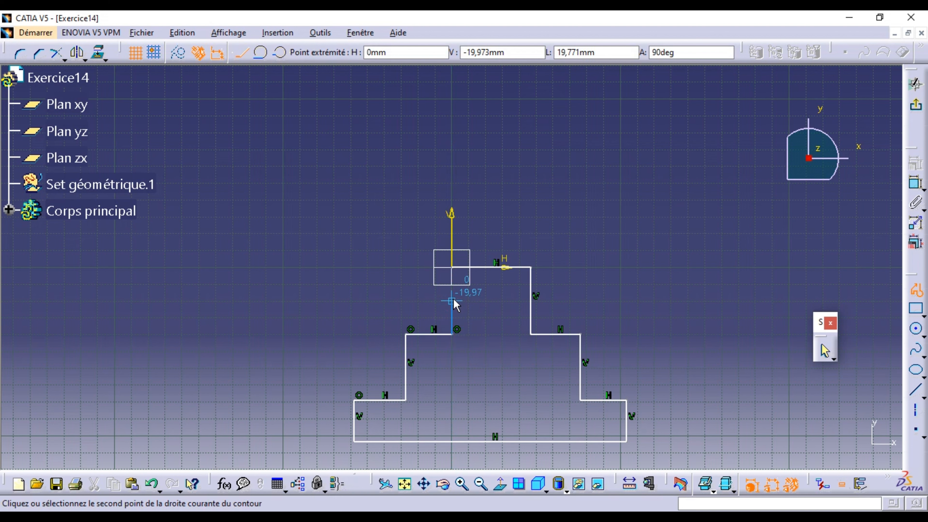
left_click(454, 268)
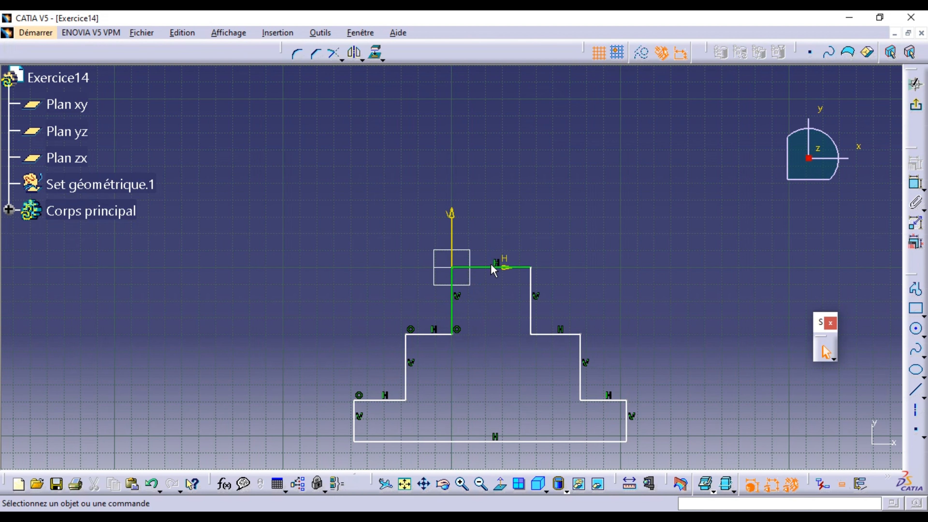
Dimension the profile's top horizontal line and set its length to 30 mm
left_click(498, 268)
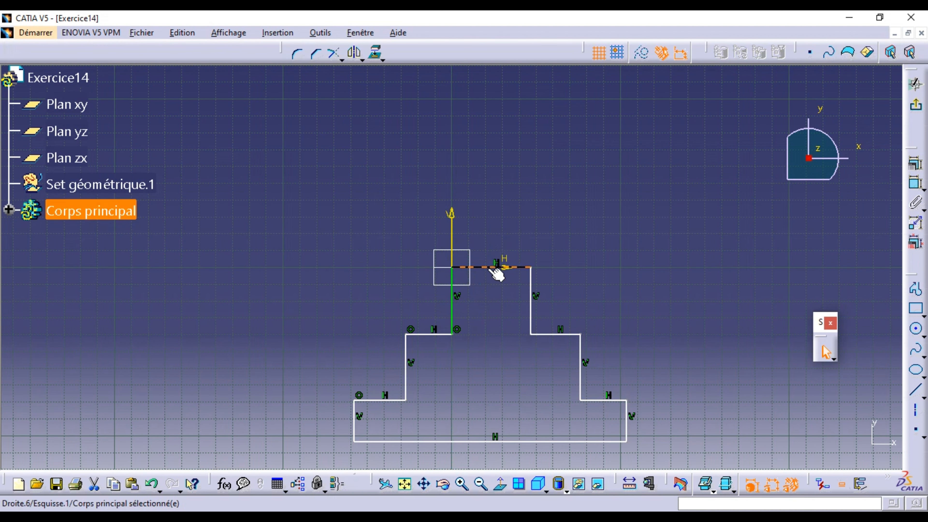
left_click(917, 186)
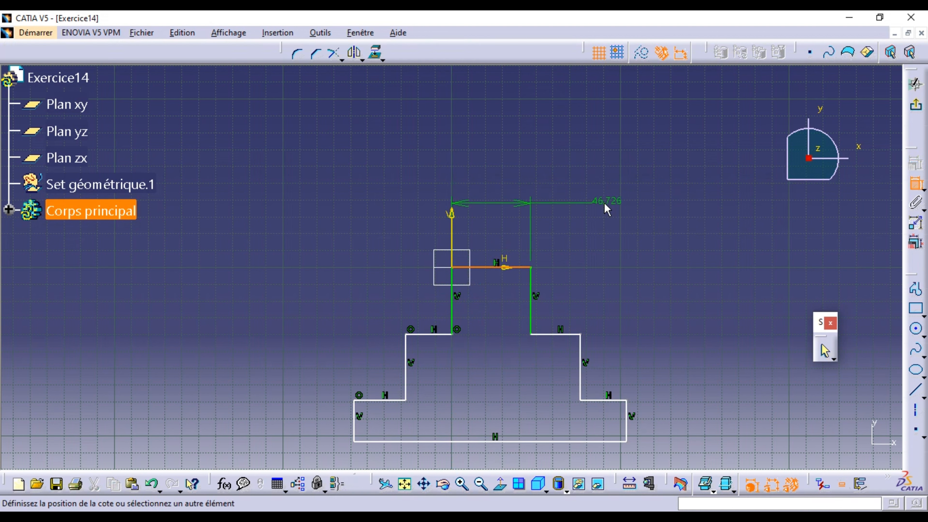
left_click(604, 202)
double_click(604, 202)
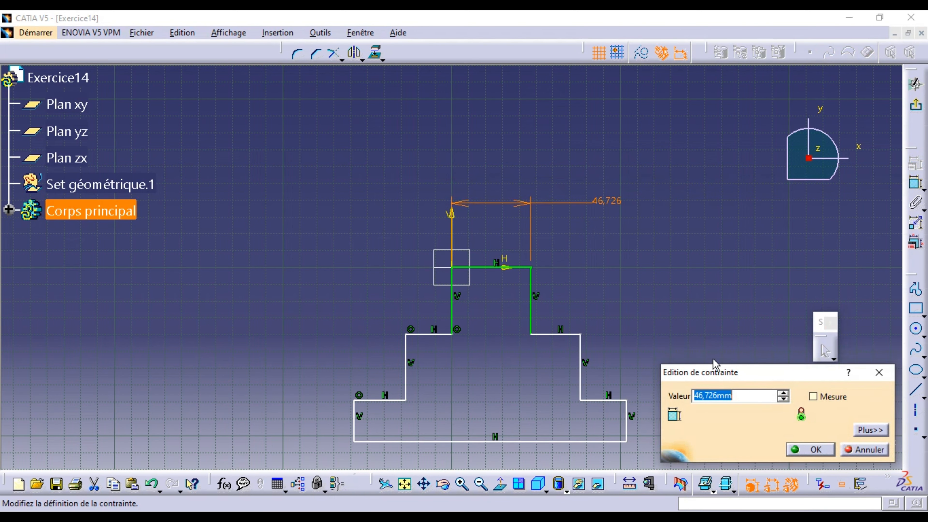
type("30")
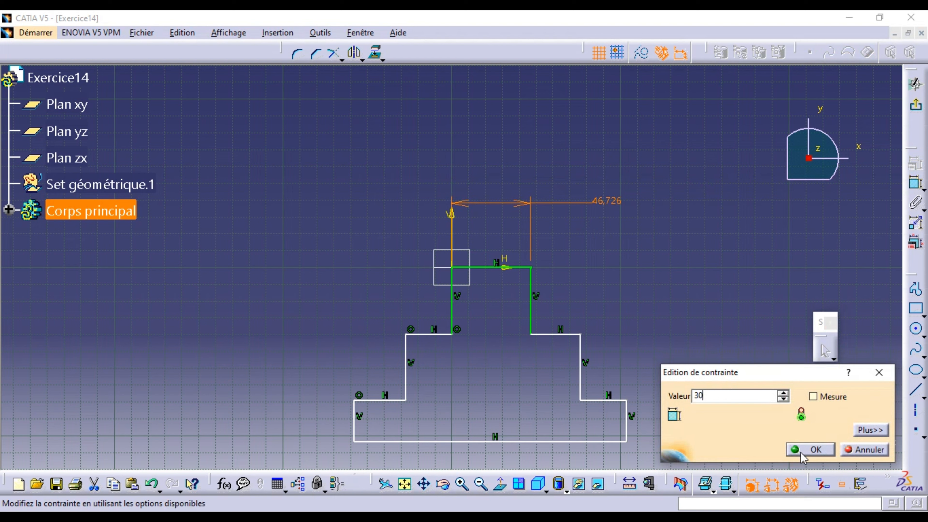
left_click(809, 450)
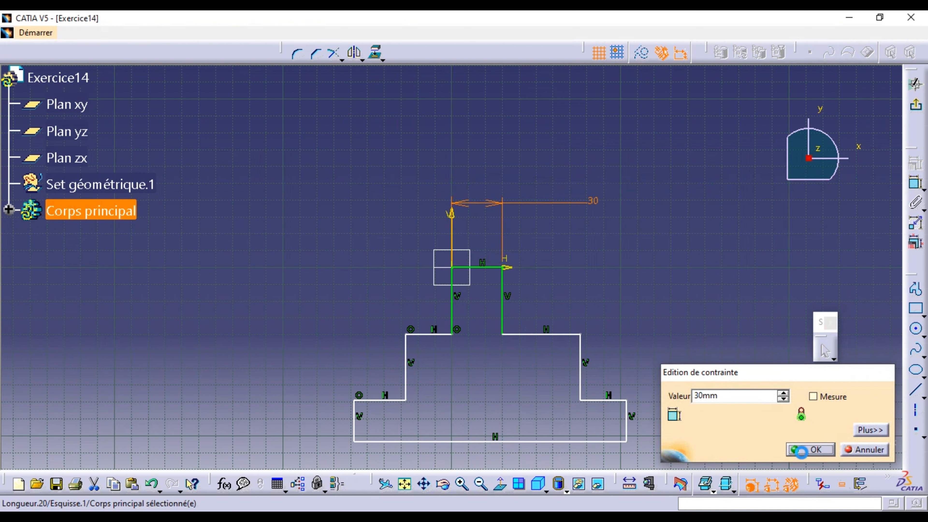
Dimension the right vertical line of the uppermost step and set its height to 30 mm
left_click(513, 292)
left_click(916, 182)
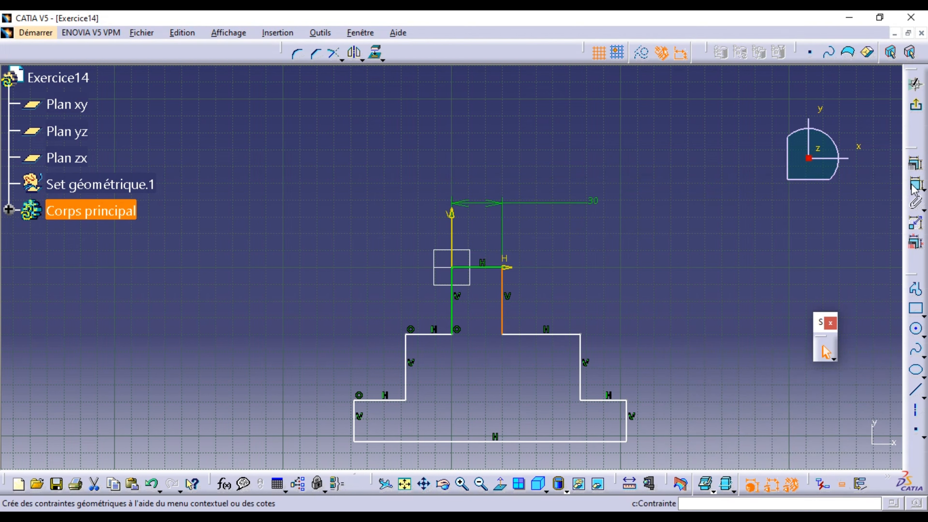
left_click(720, 271)
double_click(721, 271)
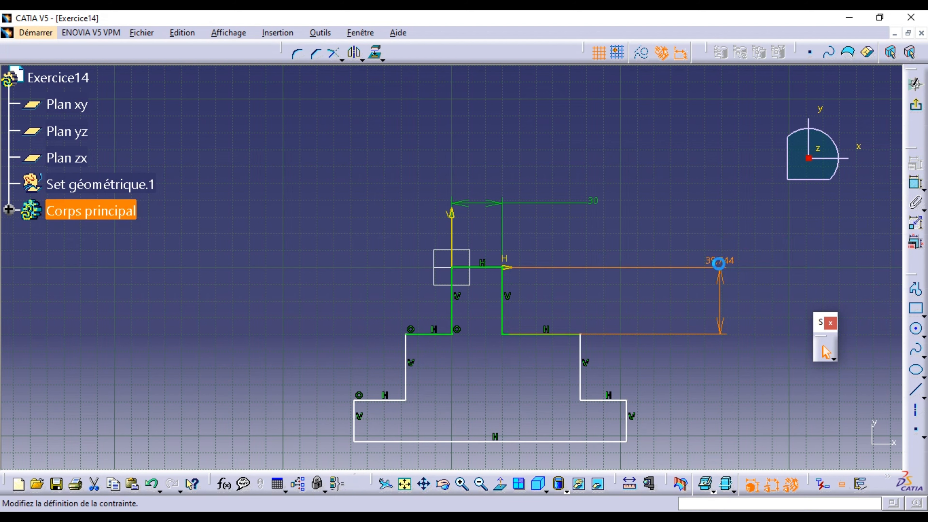
type("30")
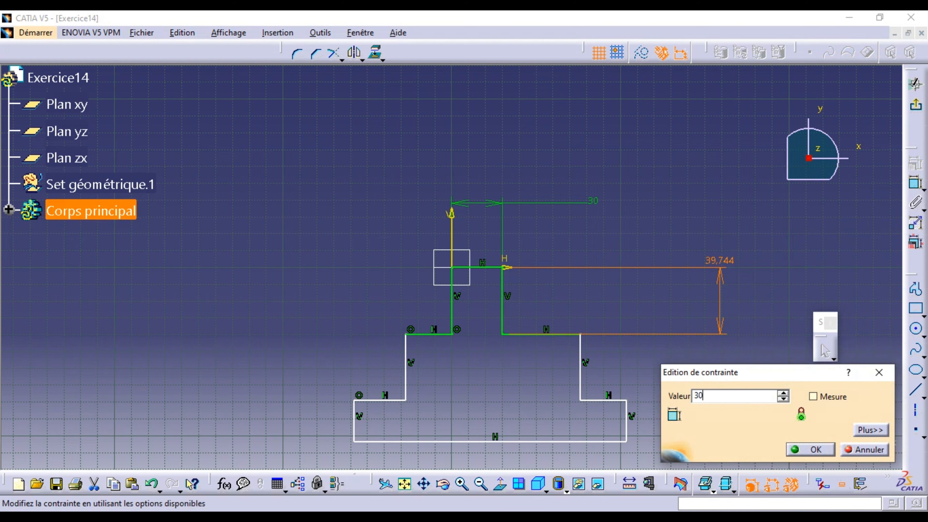
left_click(811, 450)
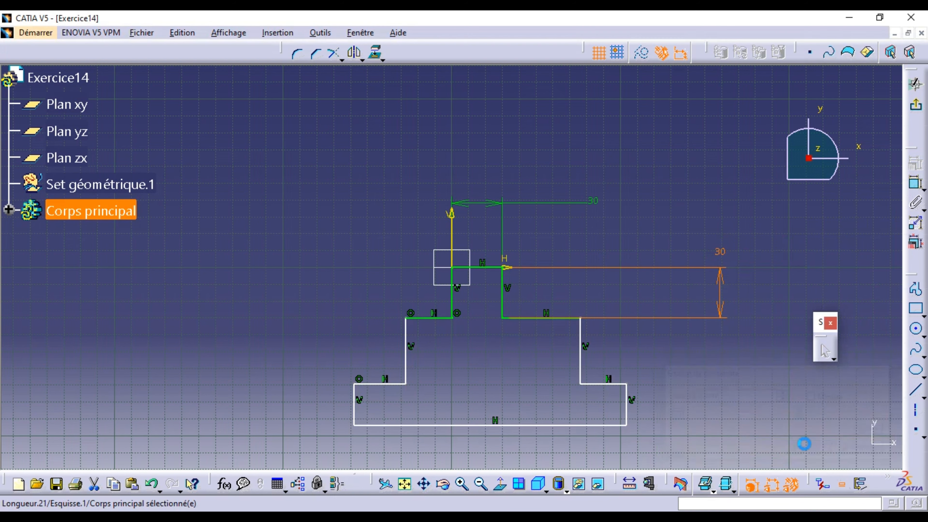
left_click(738, 388)
Dimension the horizontal line of the middle step on the right side and set its length to 30 mm
left_click(552, 318)
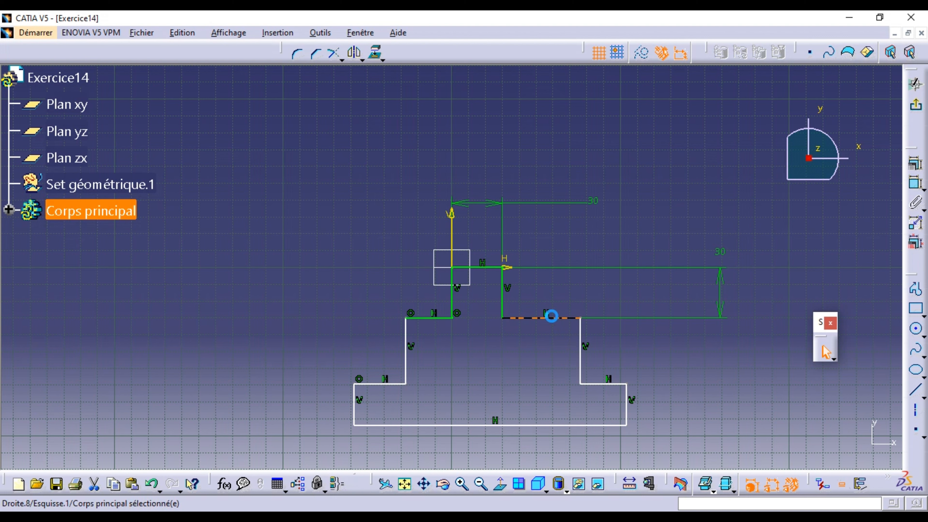
left_click(916, 183)
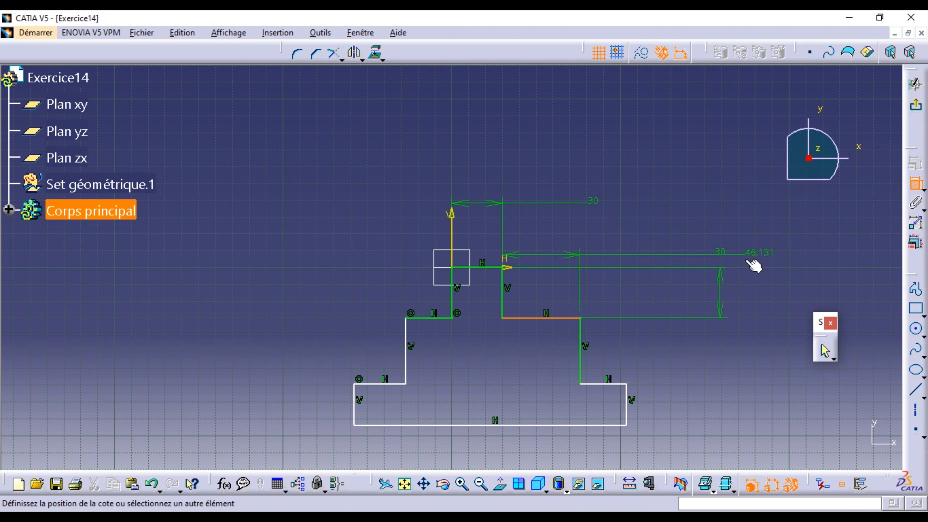
left_click(653, 302)
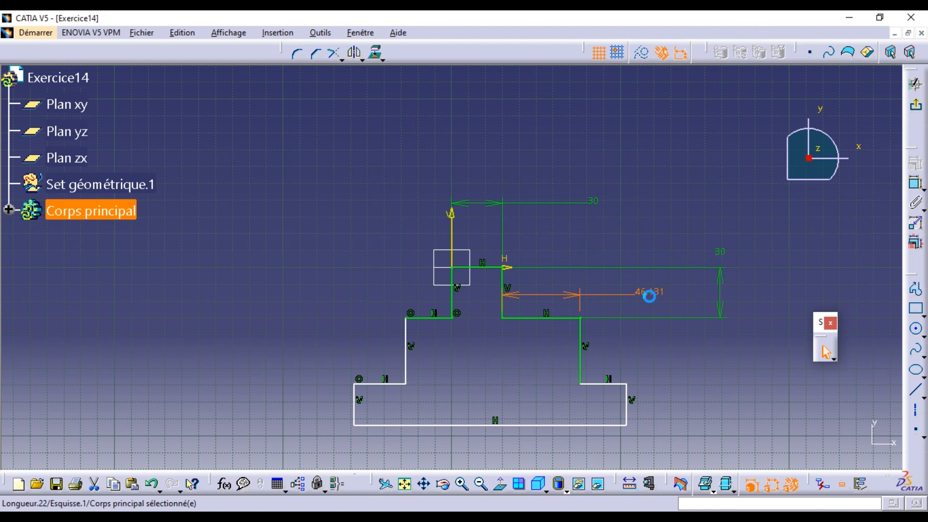
double_click(648, 295)
type("30")
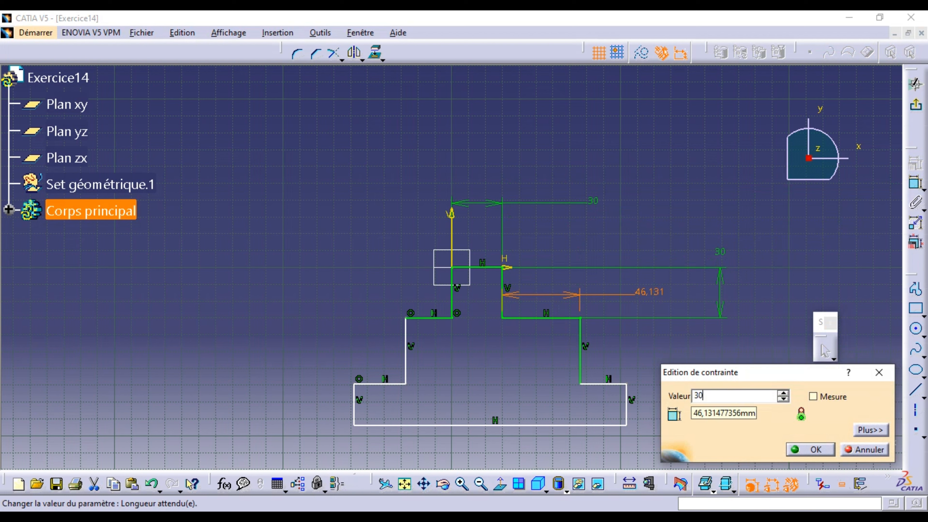
left_click(809, 449)
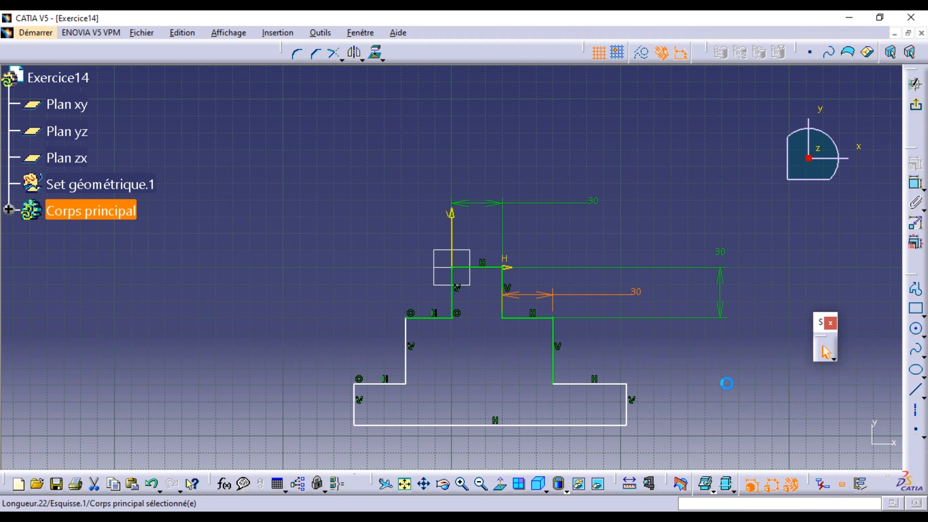
Dimension the right vertical line of the middle step and set its height to 45 mm
left_click(556, 344)
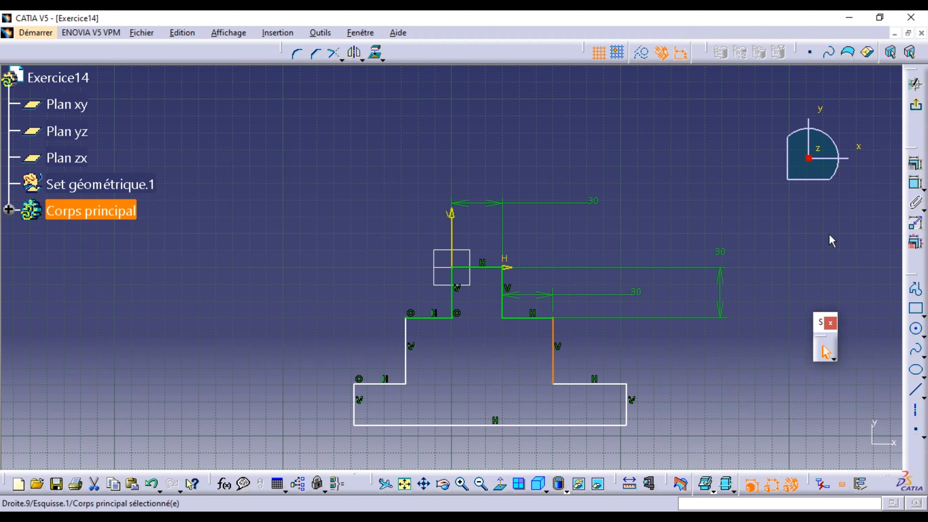
left_click(913, 192)
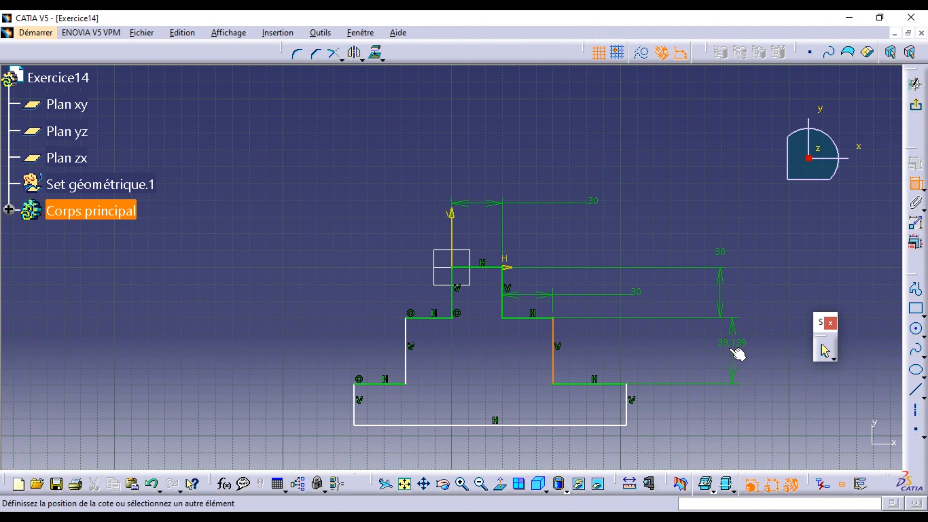
left_click(730, 355)
double_click(730, 353)
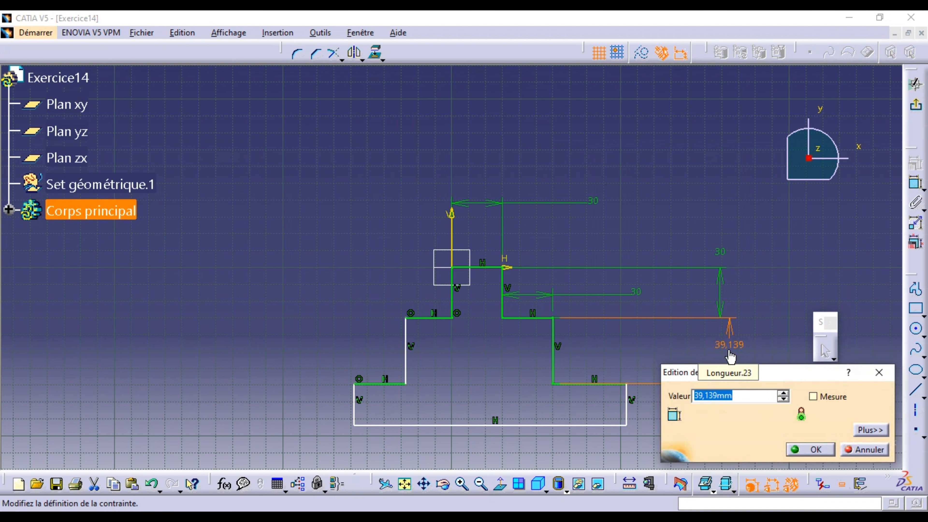
type("45")
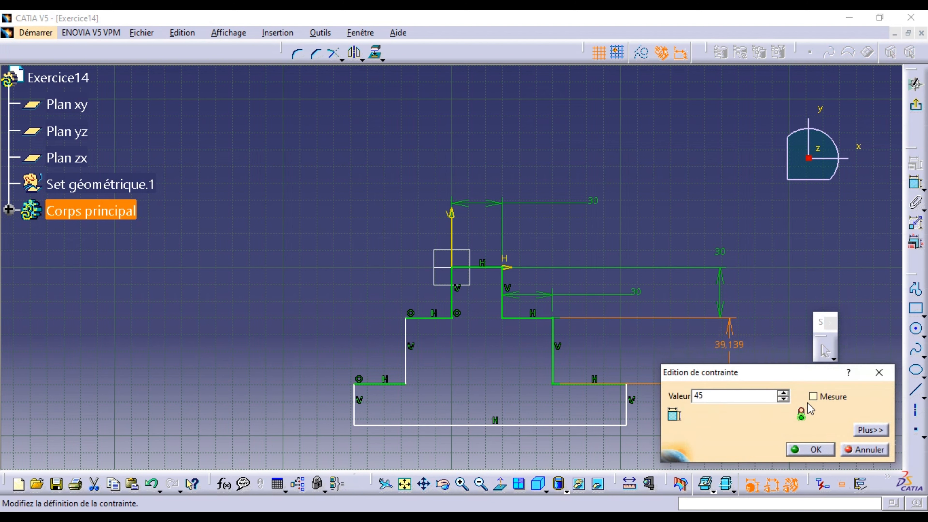
left_click(809, 450)
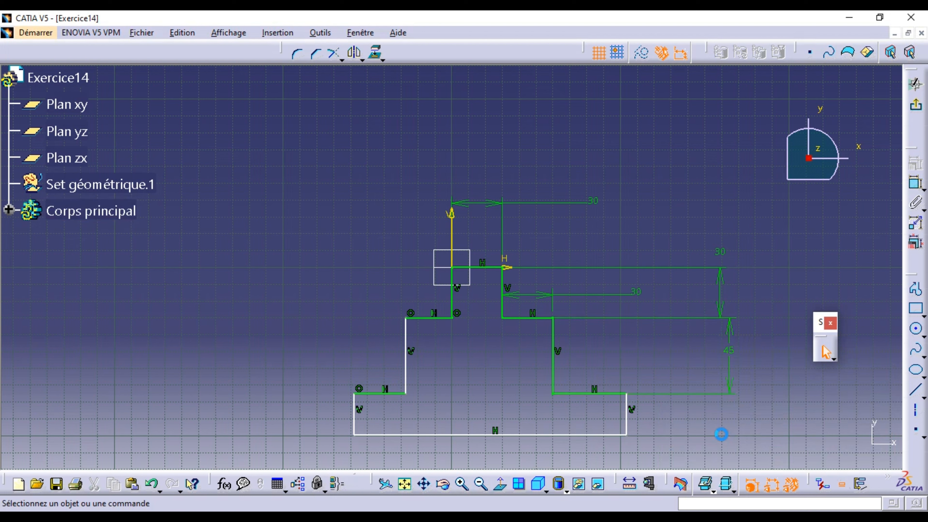
Dimension the right vertical line of the lowest step and set its height to 30 mm
left_click(626, 418)
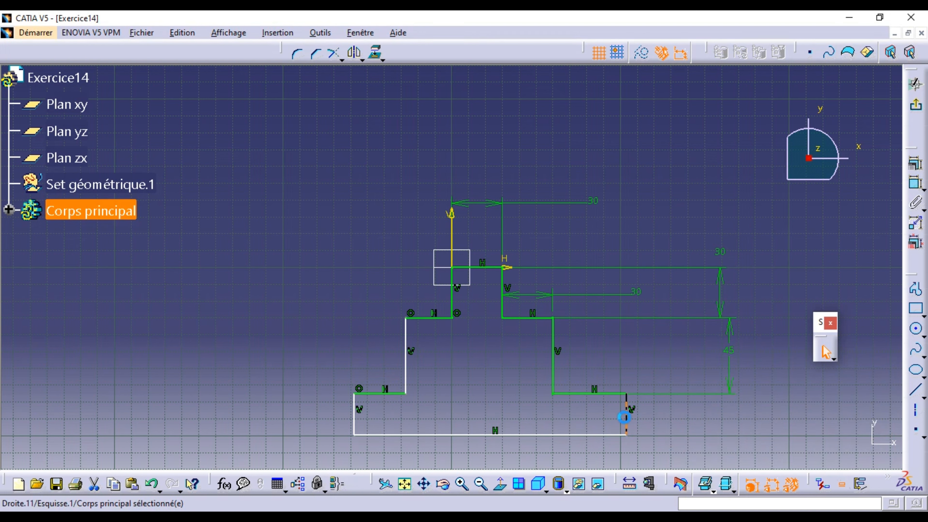
left_click(916, 183)
double_click(759, 415)
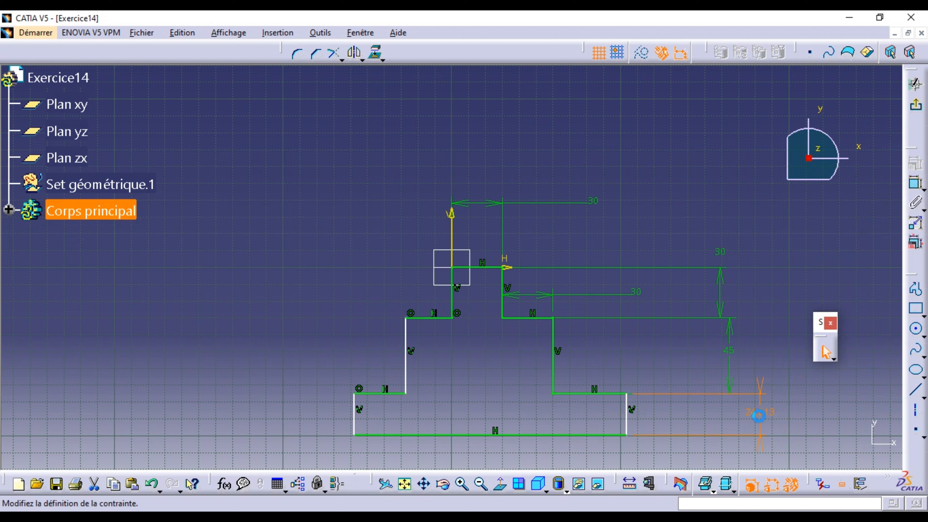
type("30")
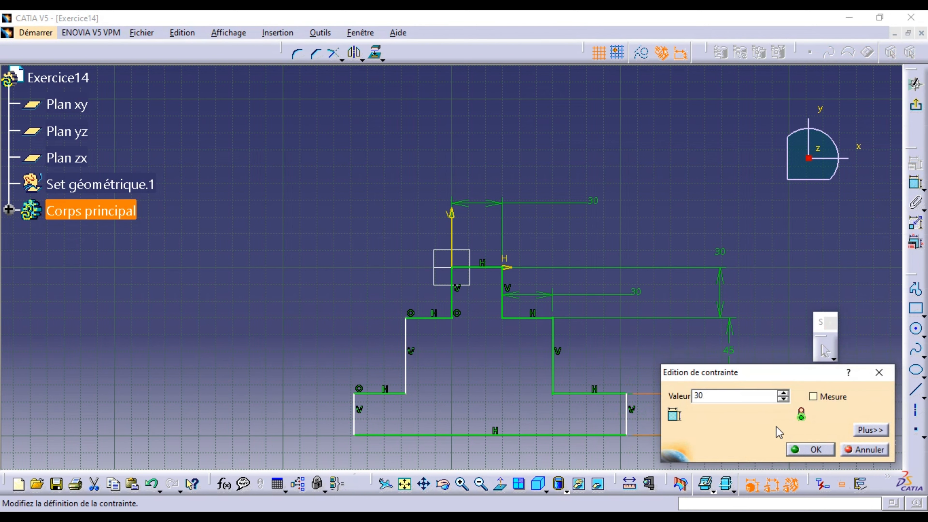
left_click(801, 450)
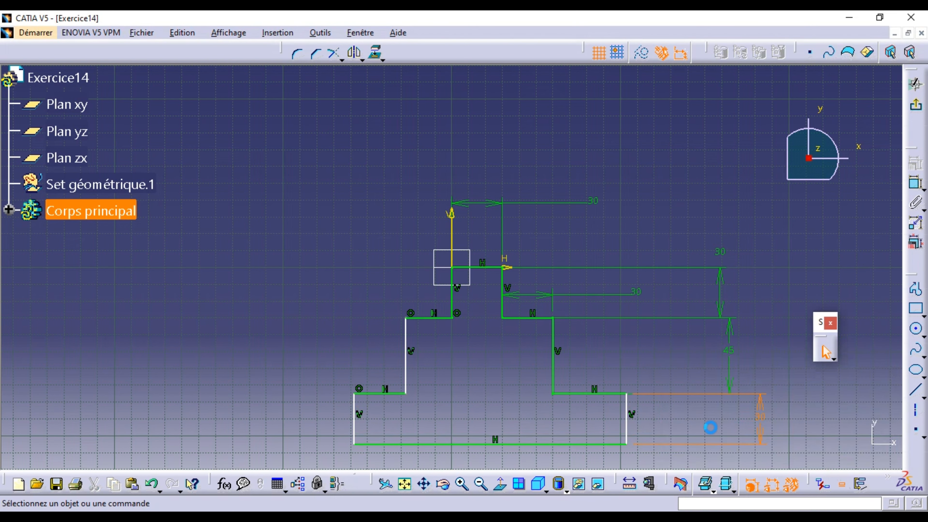
Dimension the long bottom line of the profile and set its length to 150 mm
left_click(591, 445)
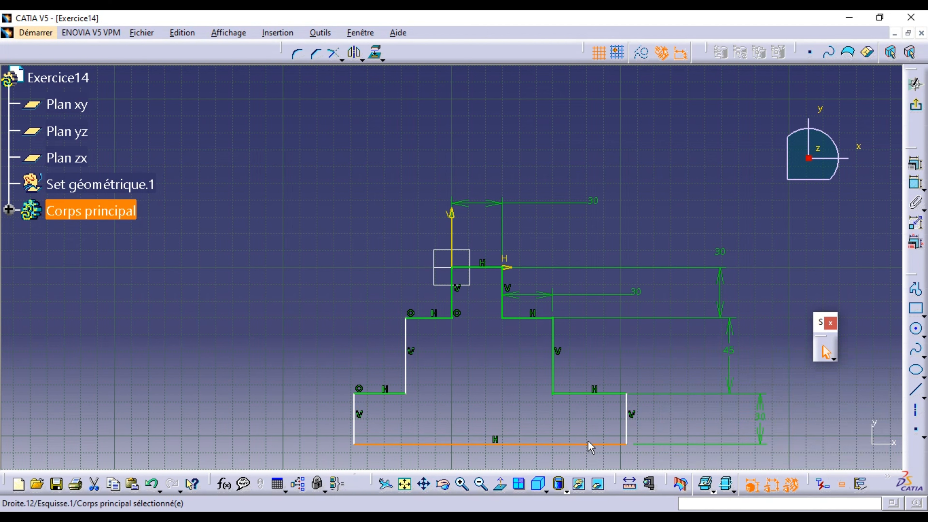
left_click(910, 184)
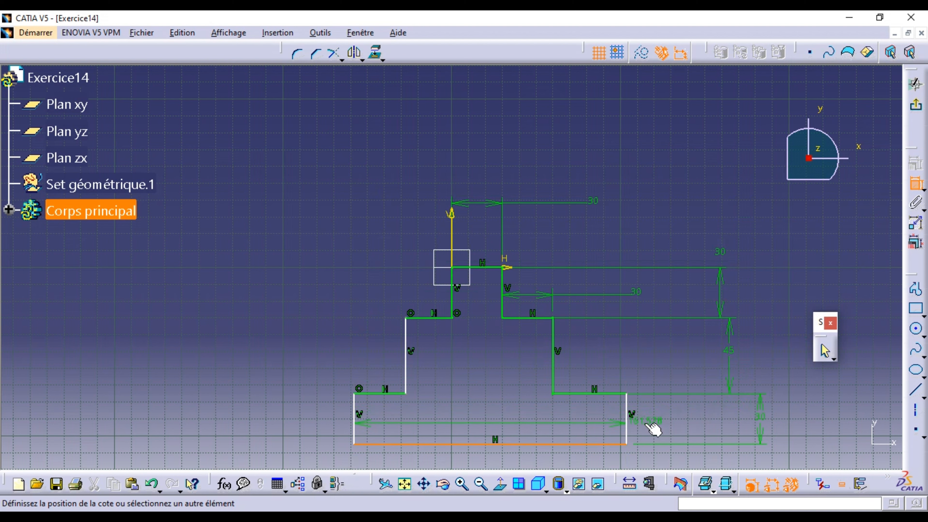
left_click(648, 430)
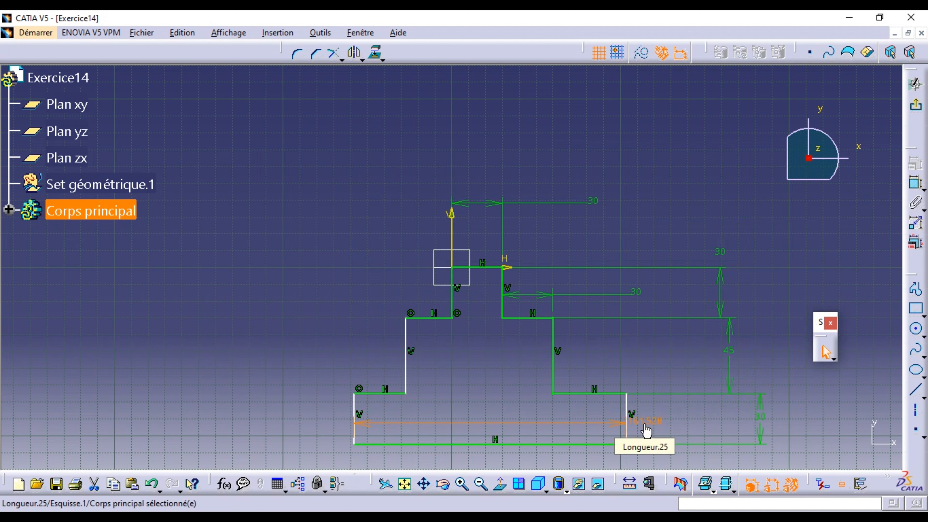
double_click(646, 431)
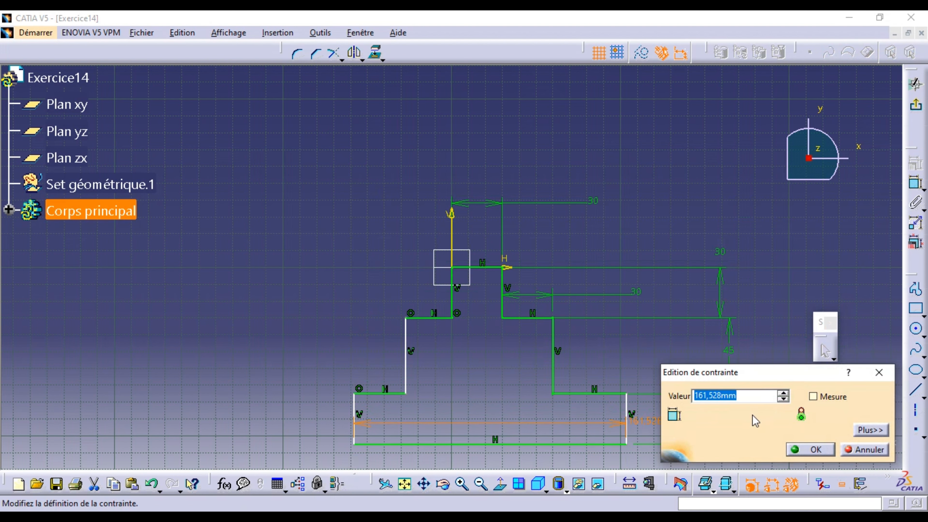
type("150")
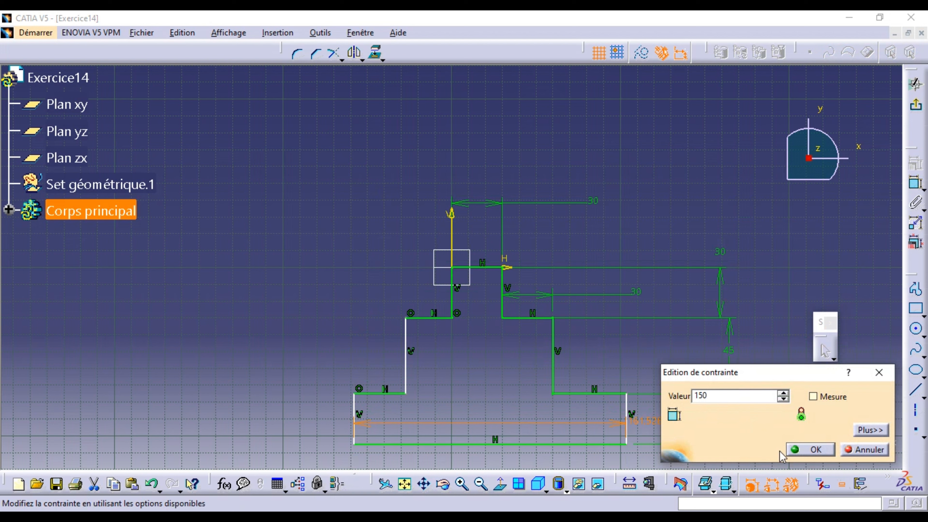
left_click(799, 454)
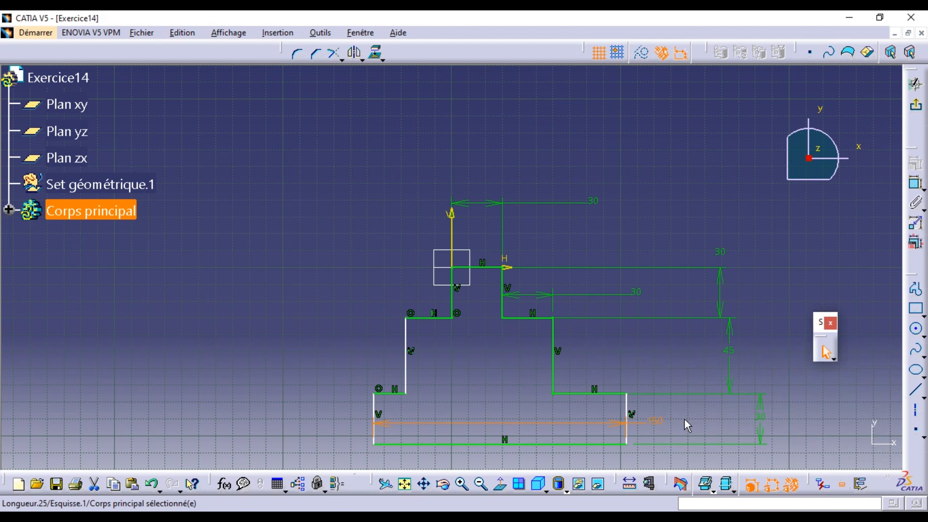
left_click(691, 447)
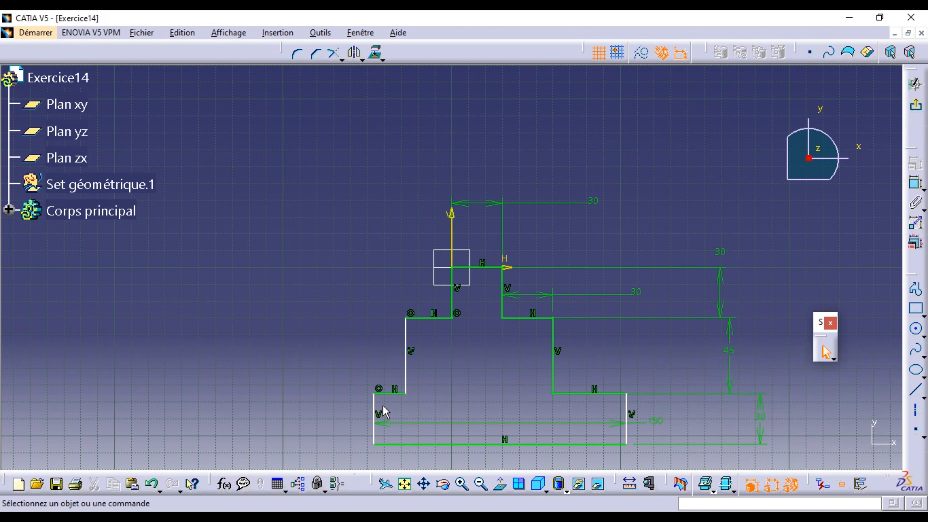
left_click(375, 408)
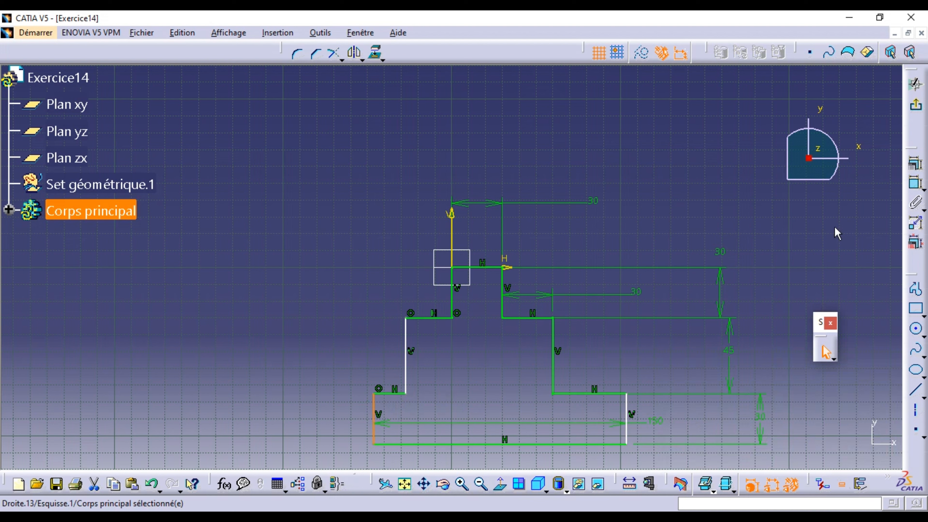
left_click(918, 182)
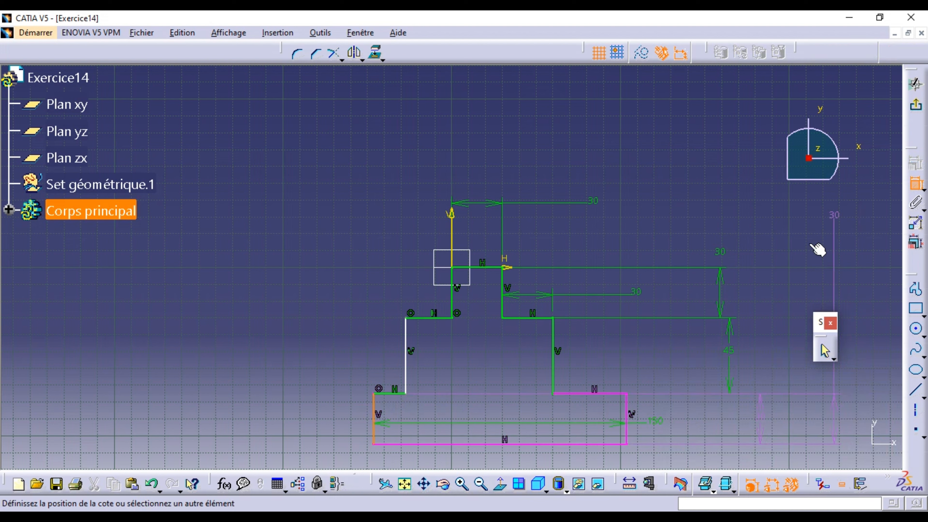
left_click(750, 319)
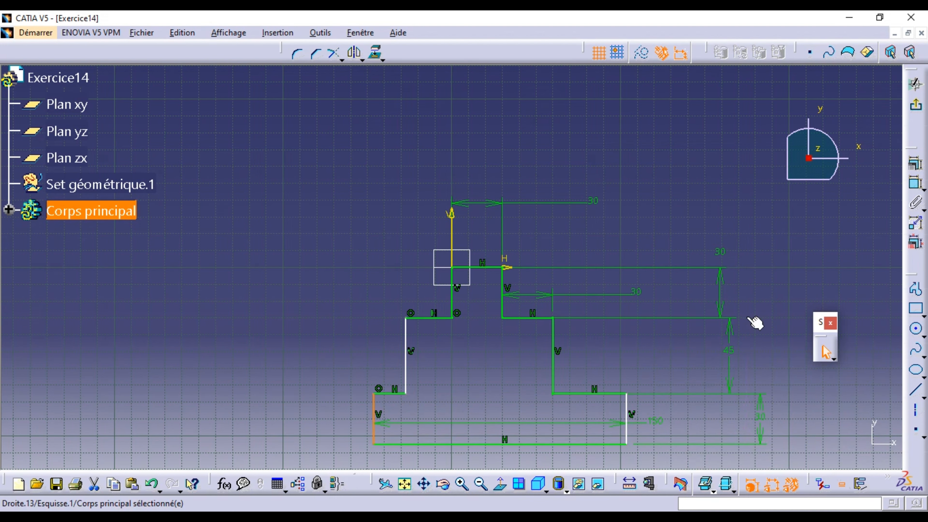
Dimension the horizontal line of the lowest step on the left side and set its length to 30 mm
left_click(400, 394)
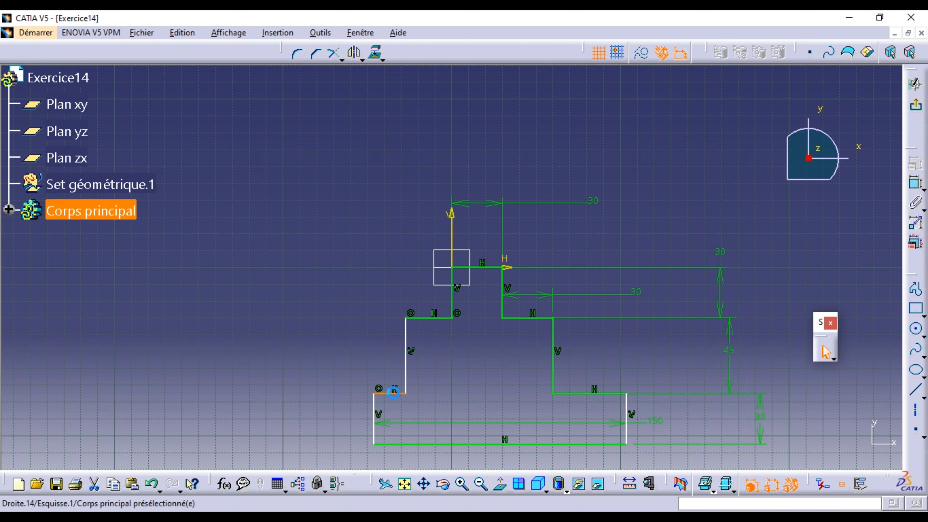
left_click(916, 187)
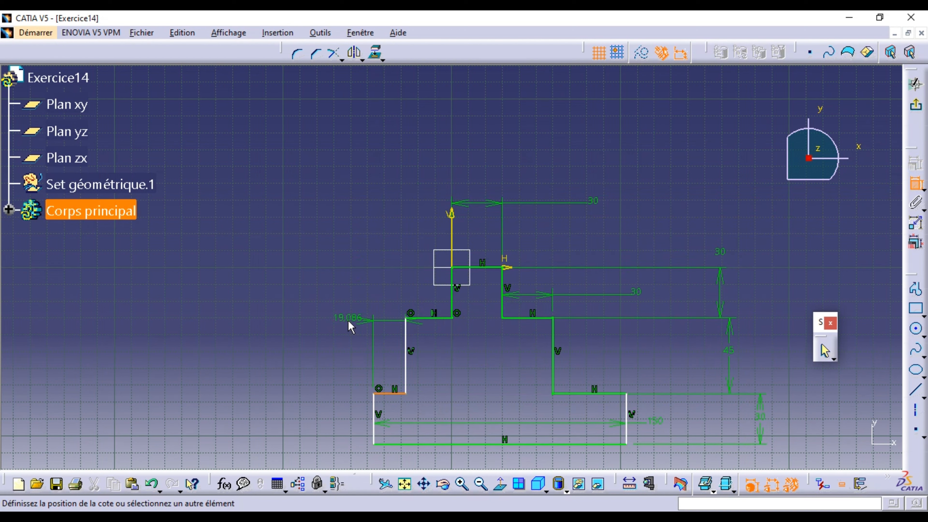
left_click(350, 326)
double_click(347, 318)
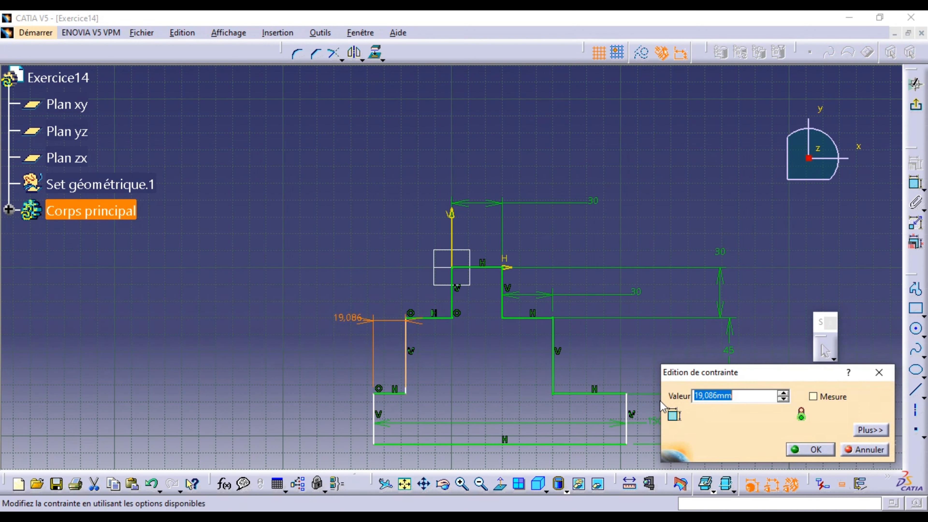
type("30")
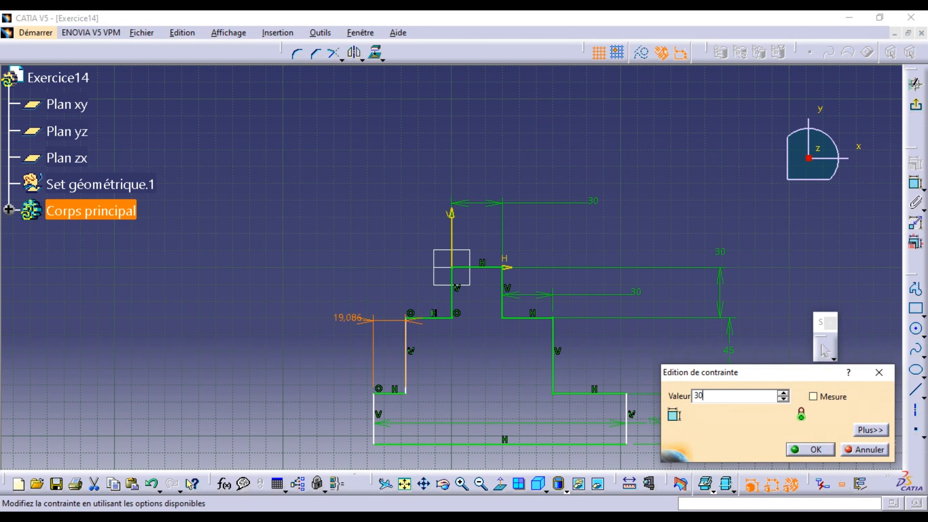
left_click(818, 449)
left_click(547, 420)
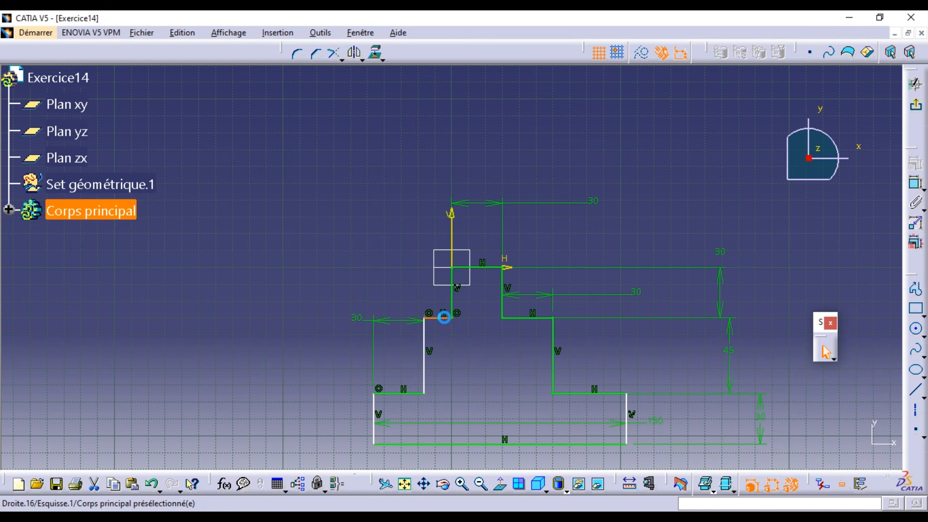
Dimension the horizontal line of the middle step on the left side and set its length to 30 mm
left_click(440, 318)
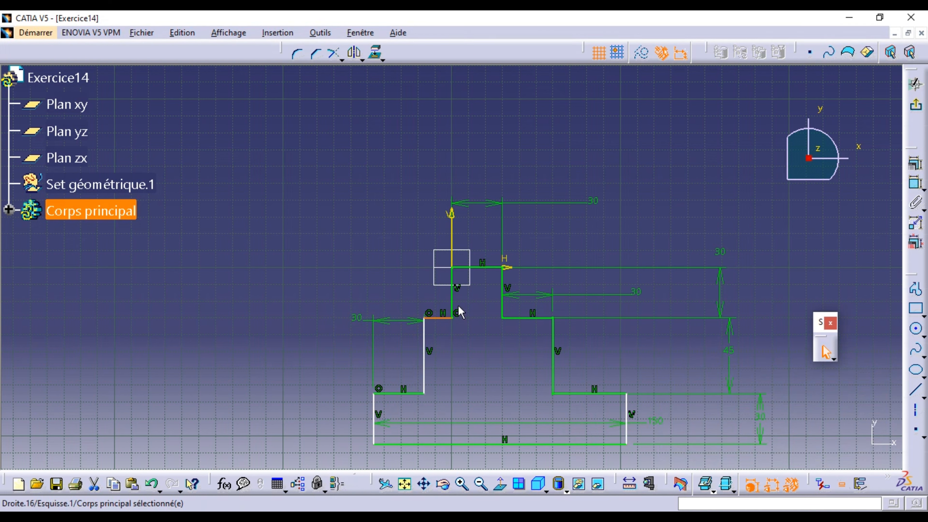
left_click(917, 186)
left_click(415, 266)
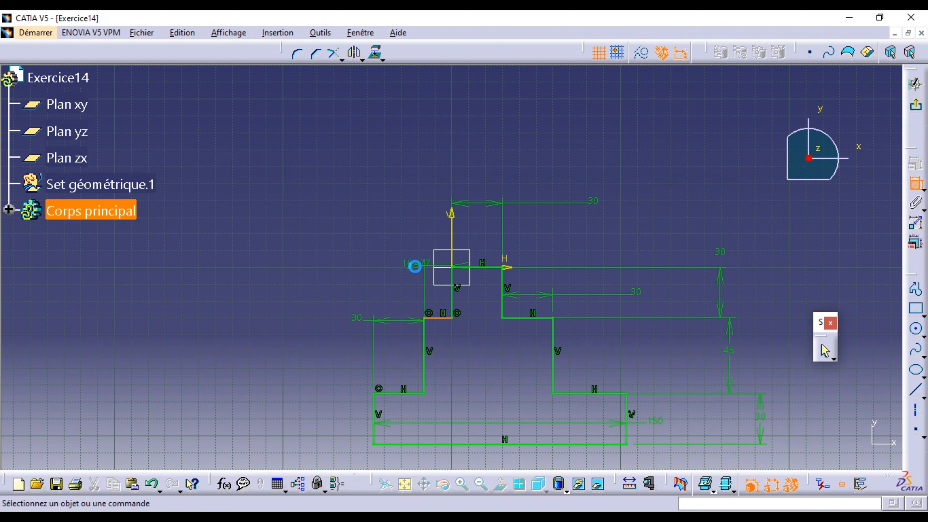
double_click(415, 267)
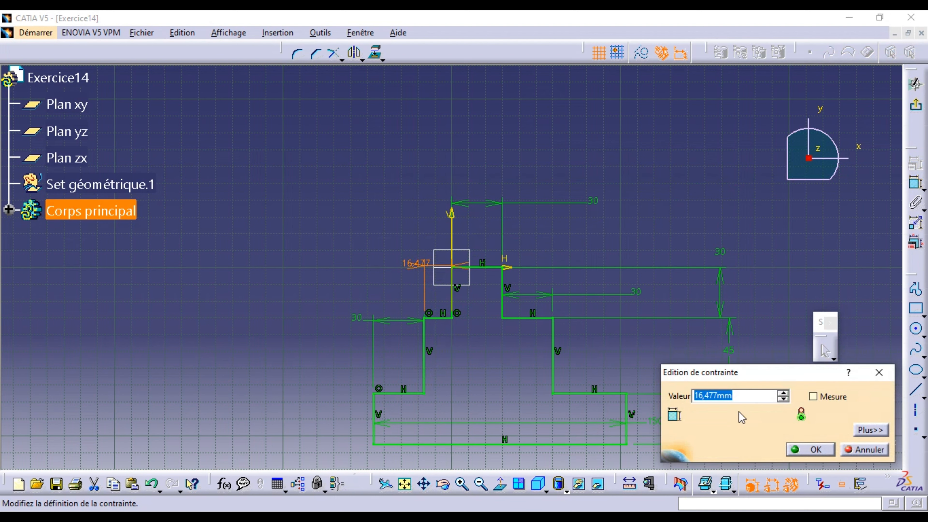
type("30")
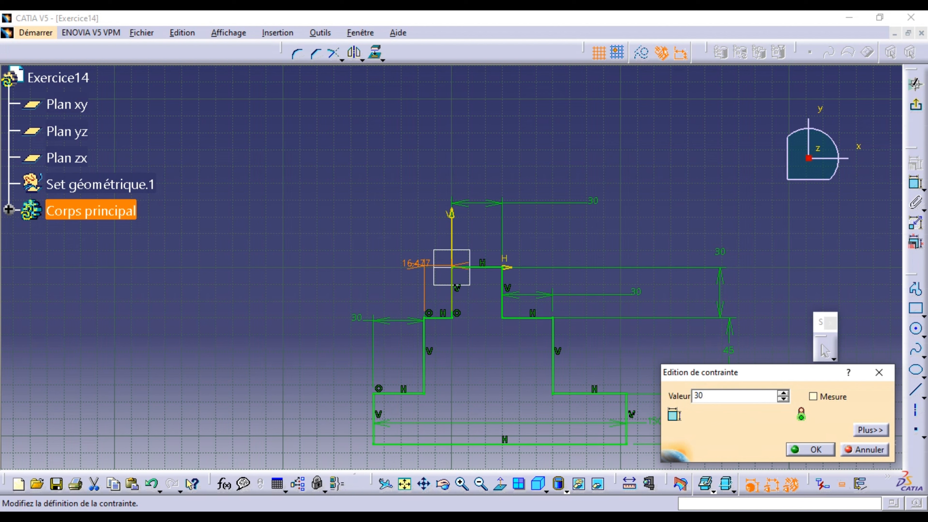
left_click(815, 450)
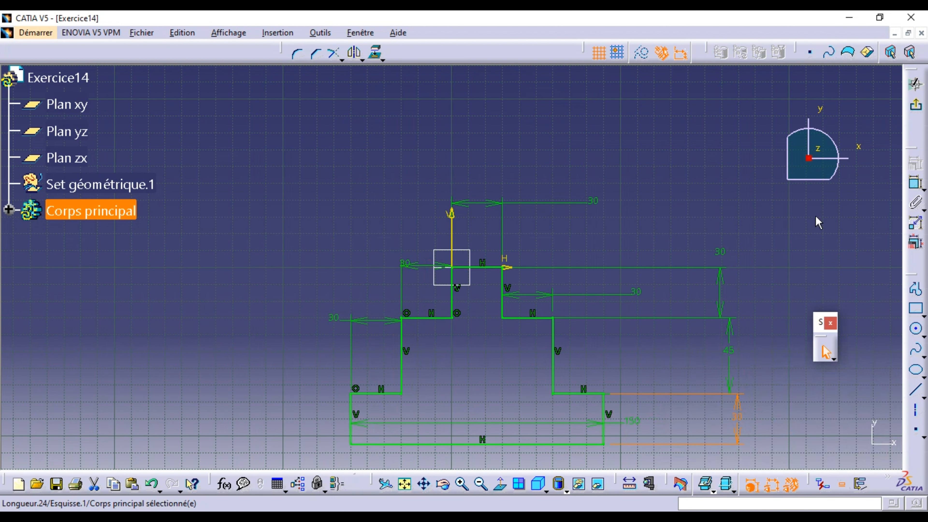
Exit the sketch and extrude the stepped profile to a length of 15 mm
left_click(916, 105)
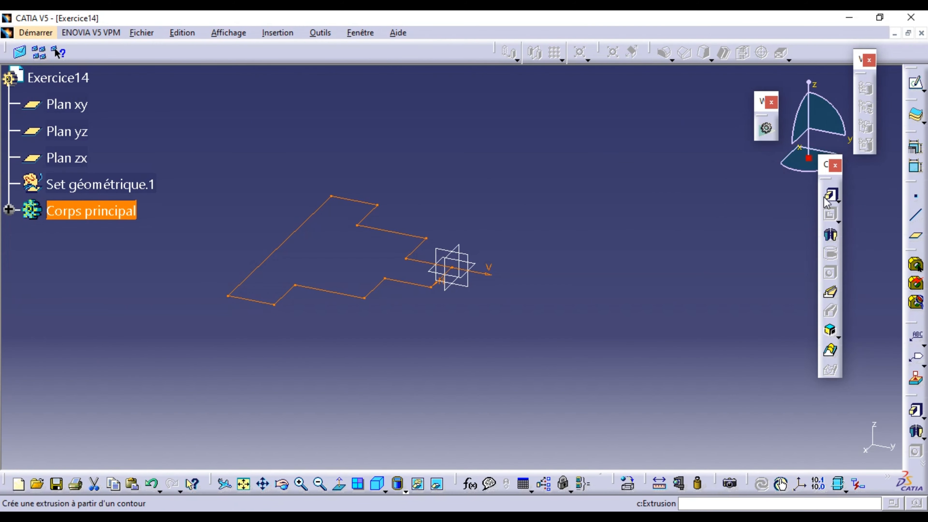
left_click(830, 195)
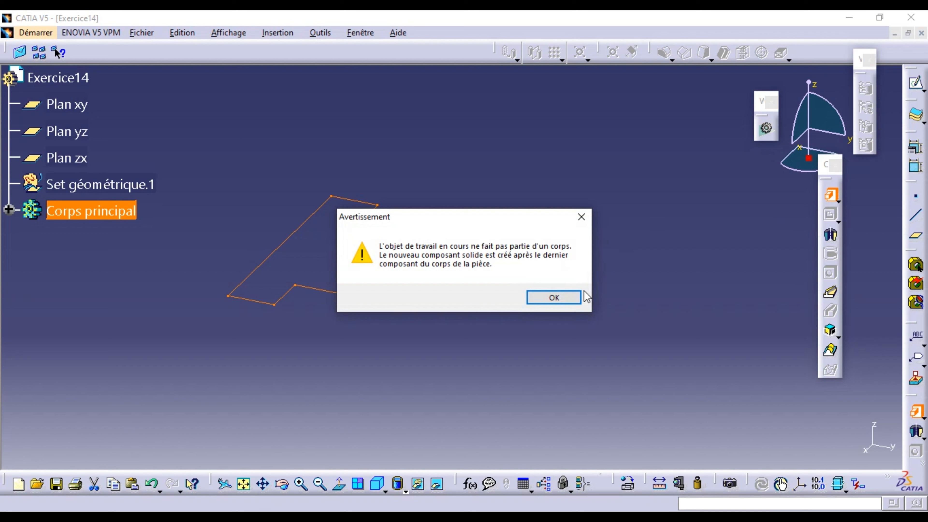
left_click(572, 298)
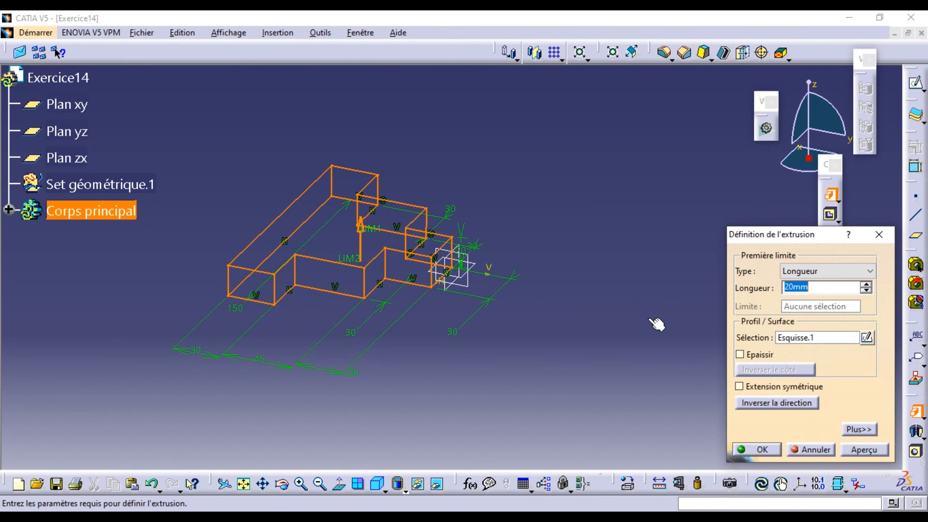
type("15")
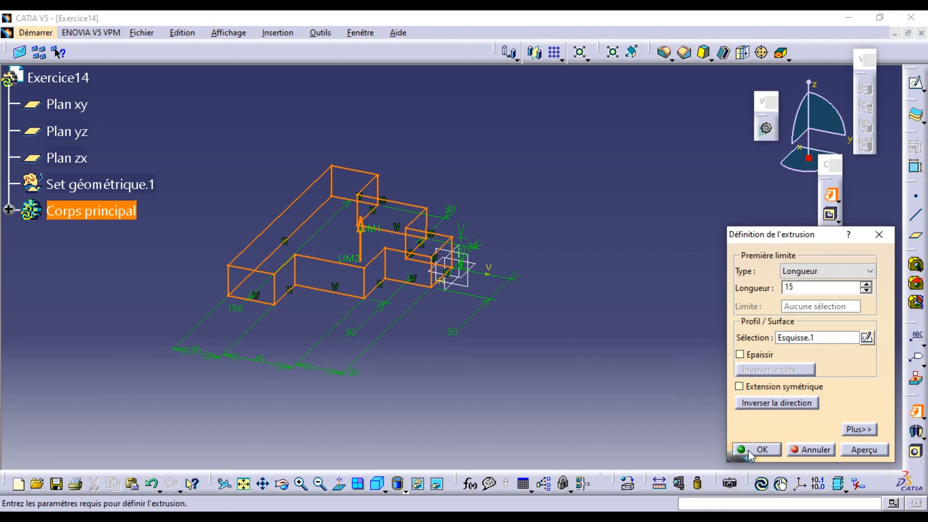
left_click(755, 450)
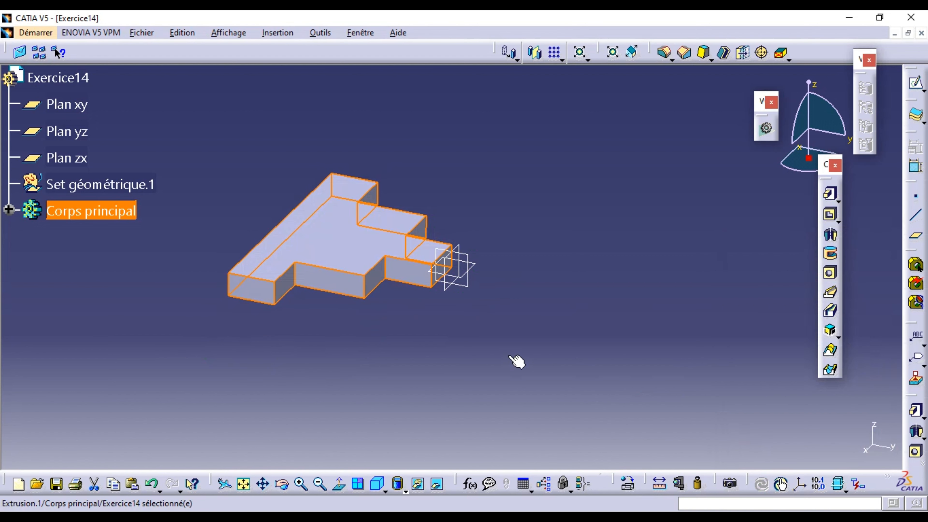
left_click(516, 361)
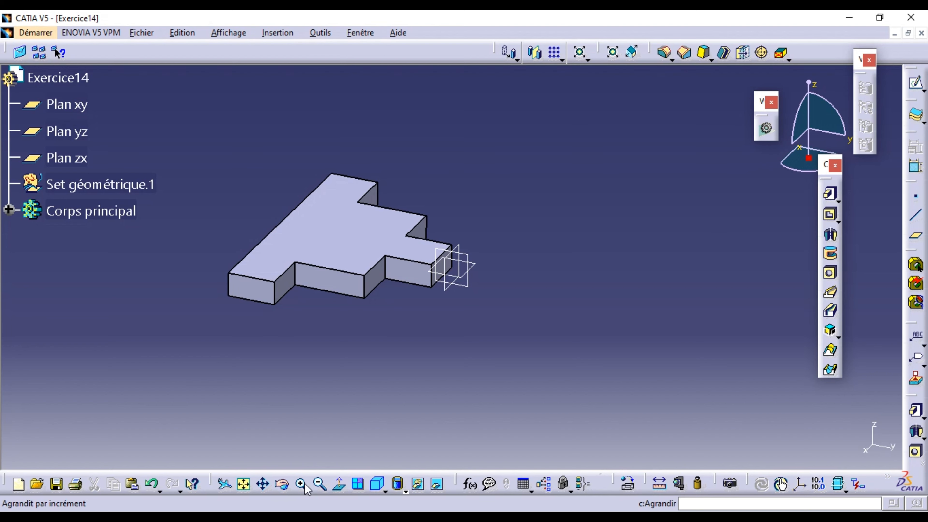
left_click(288, 490)
left_click_drag(460, 419, 298, 193)
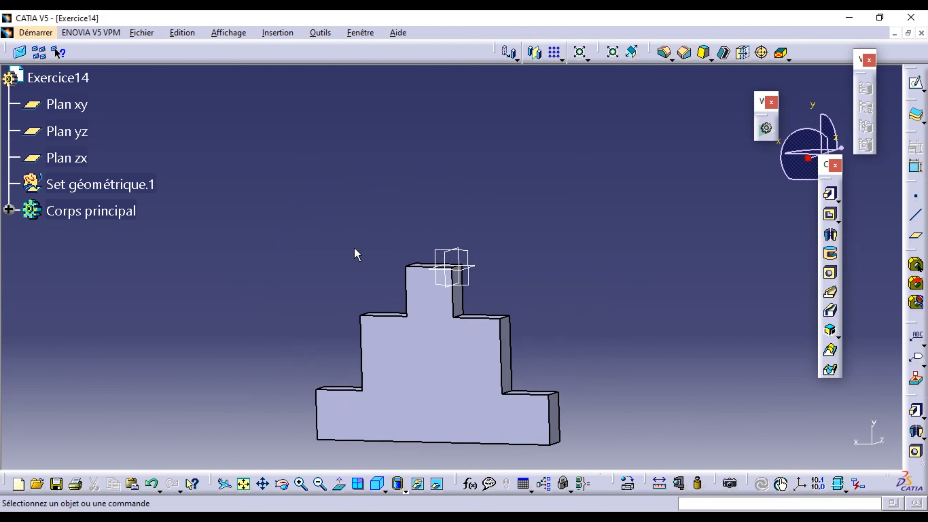
left_click(446, 353)
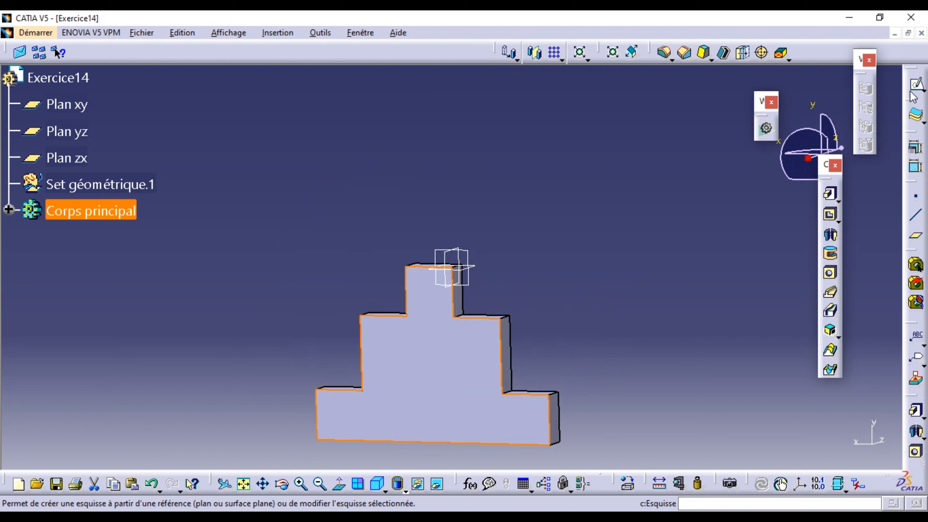
left_click(916, 87)
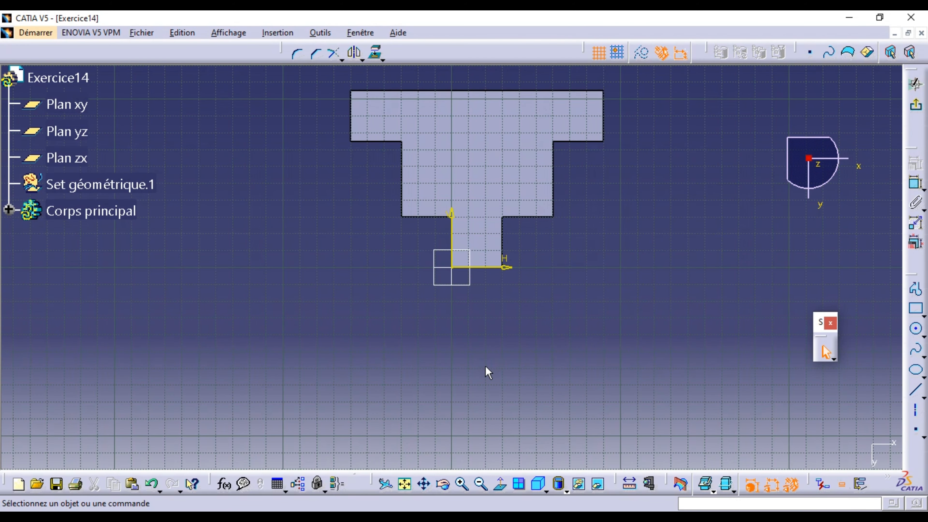
left_click(916, 109)
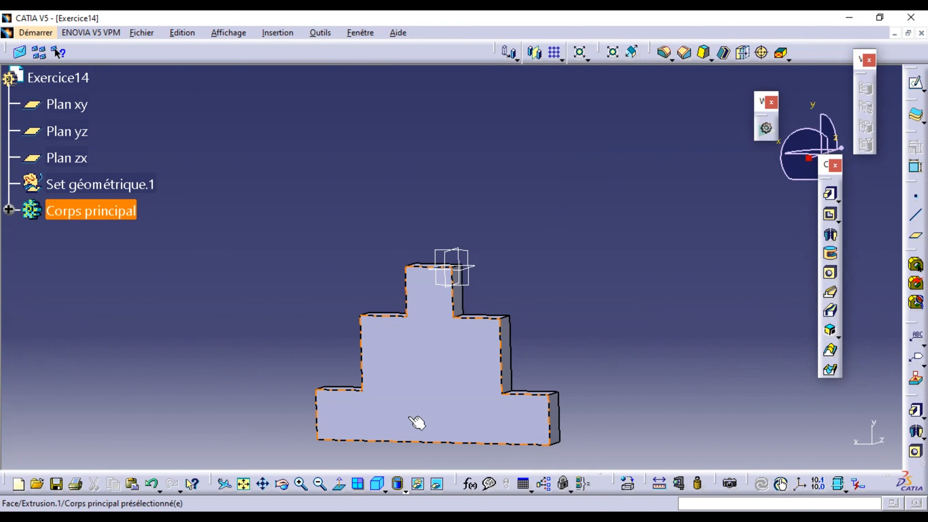
Start a new sketch on the upper stepped face of the extrusion, on the positive z side
left_click(282, 484)
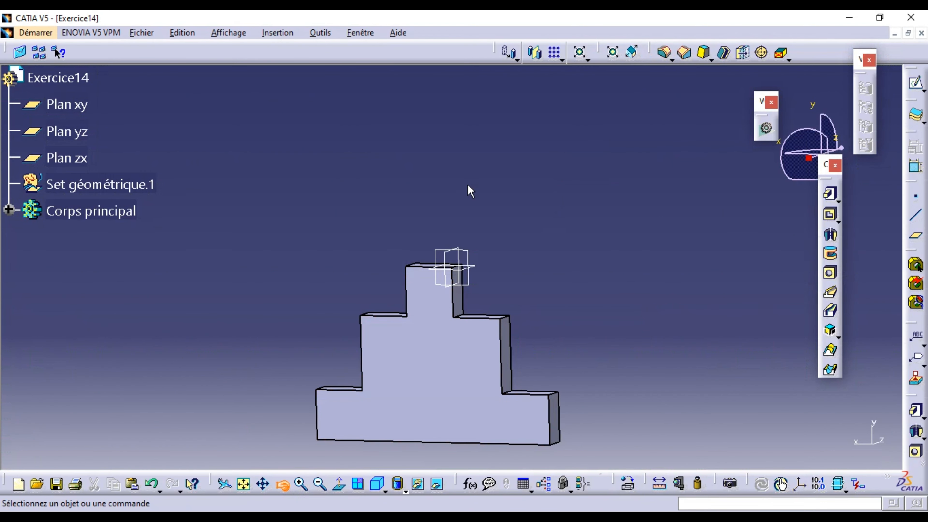
left_click_drag(468, 182, 504, 499)
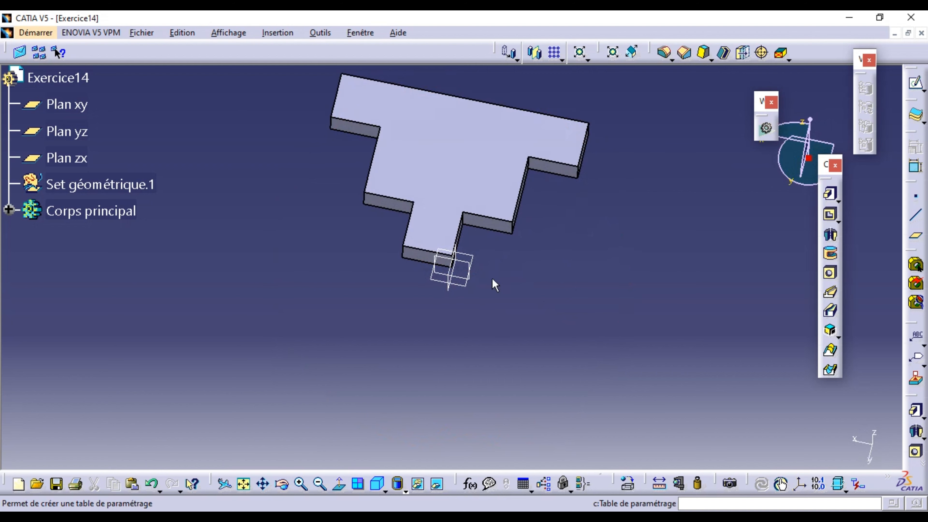
left_click(475, 178)
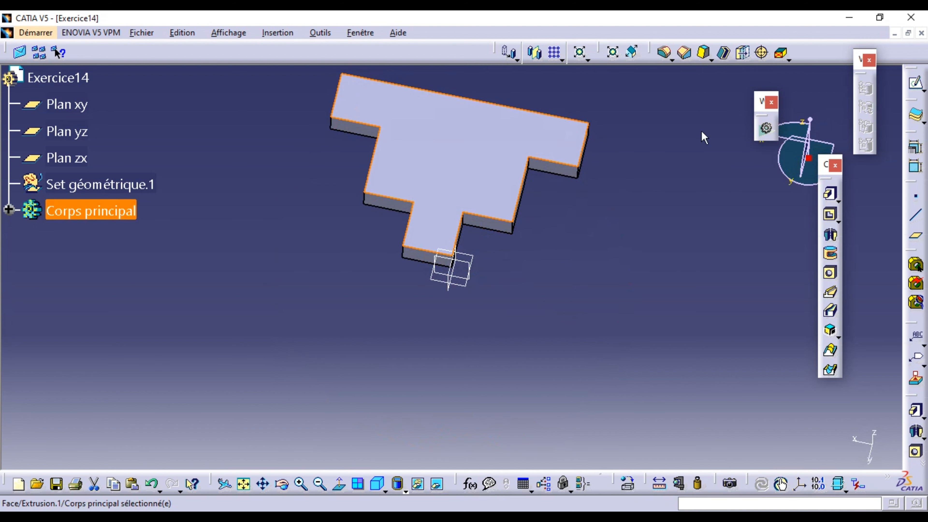
left_click(917, 84)
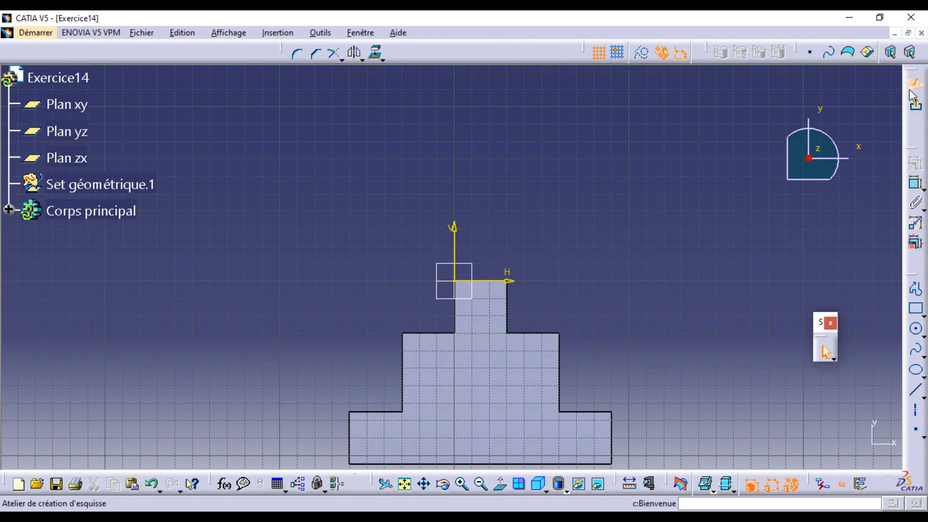
left_click(461, 485)
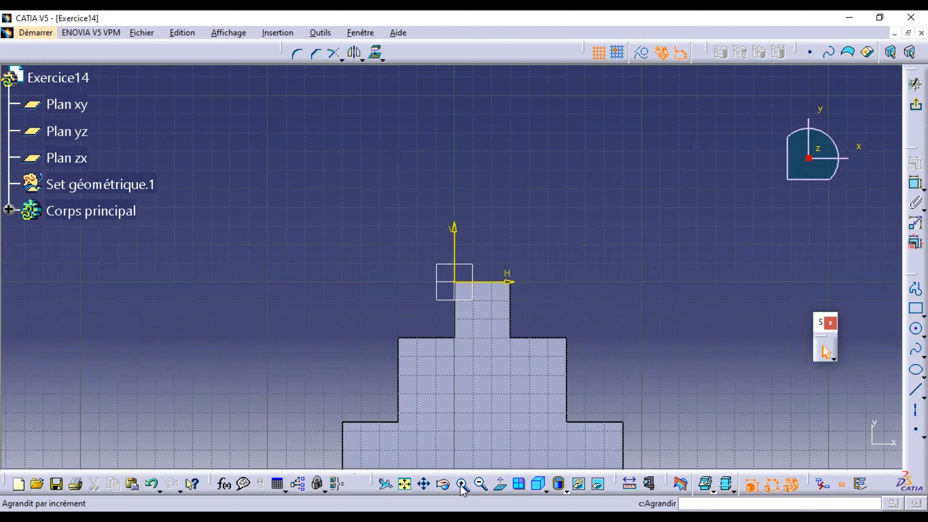
Sketch the right side of a three-step profile inside the stepped face, starting at about H 5 mm, V -8 mm and ending near the lower right corner
left_click(462, 486)
left_click(424, 484)
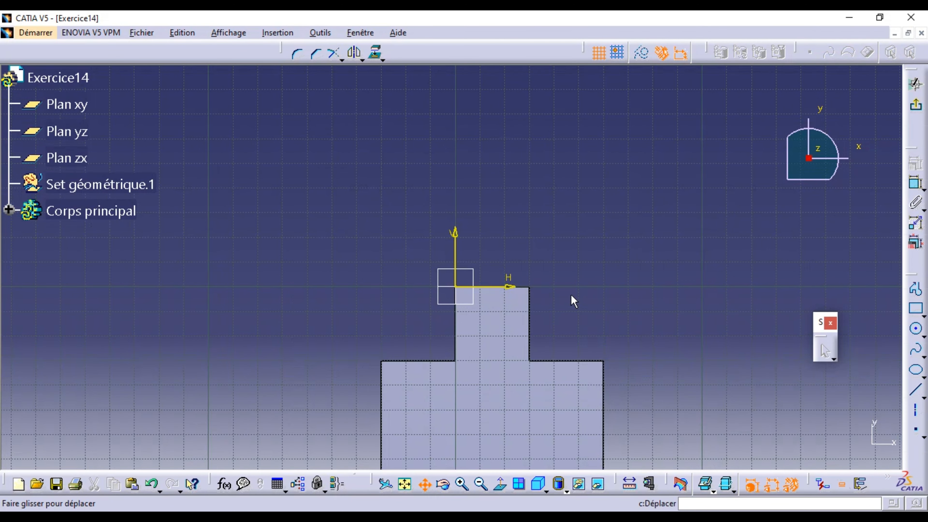
mouse_move(578, 297)
left_mouse_down()
mouse_move(556, 166)
mouse_move(551, 181)
left_mouse_up()
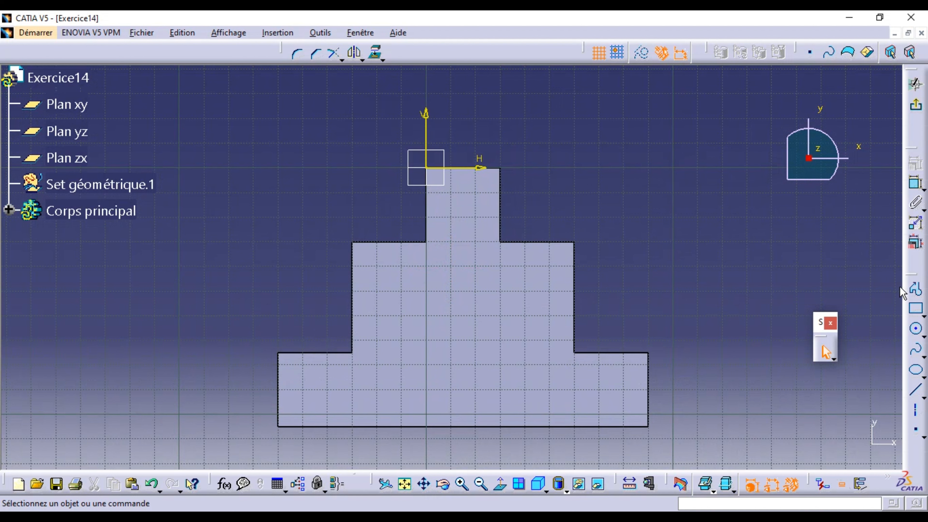
left_click(916, 290)
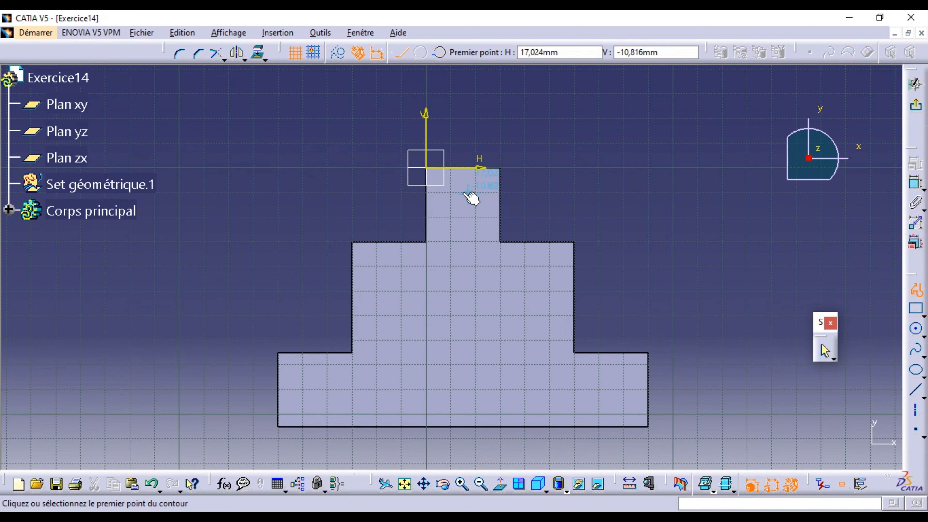
left_click(440, 187)
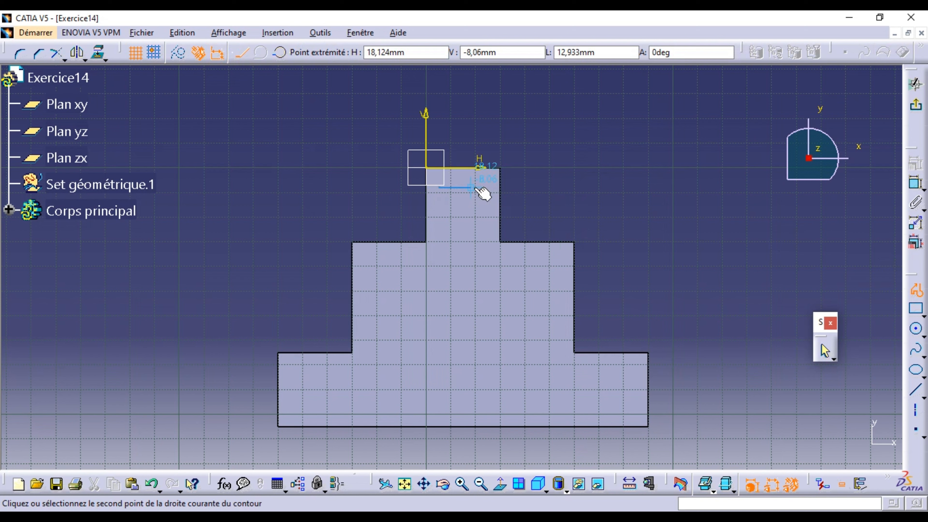
left_click(486, 188)
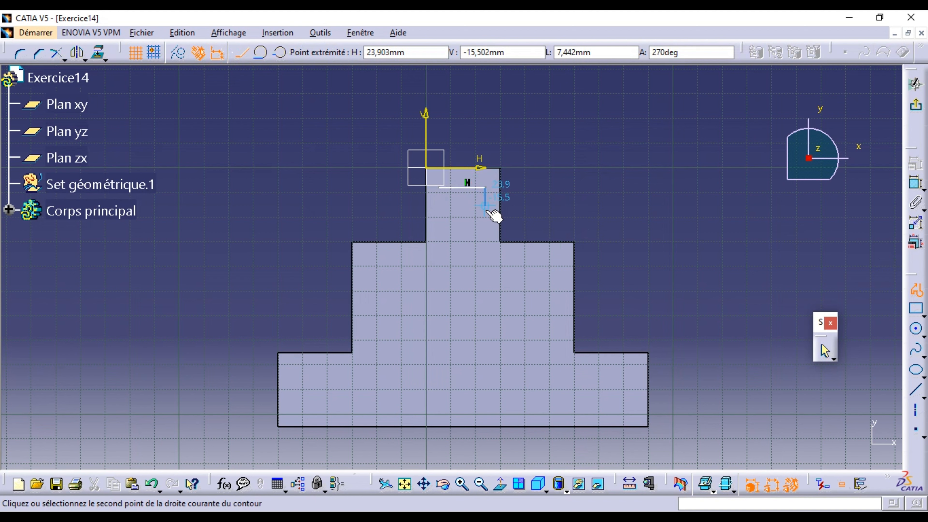
left_click(486, 248)
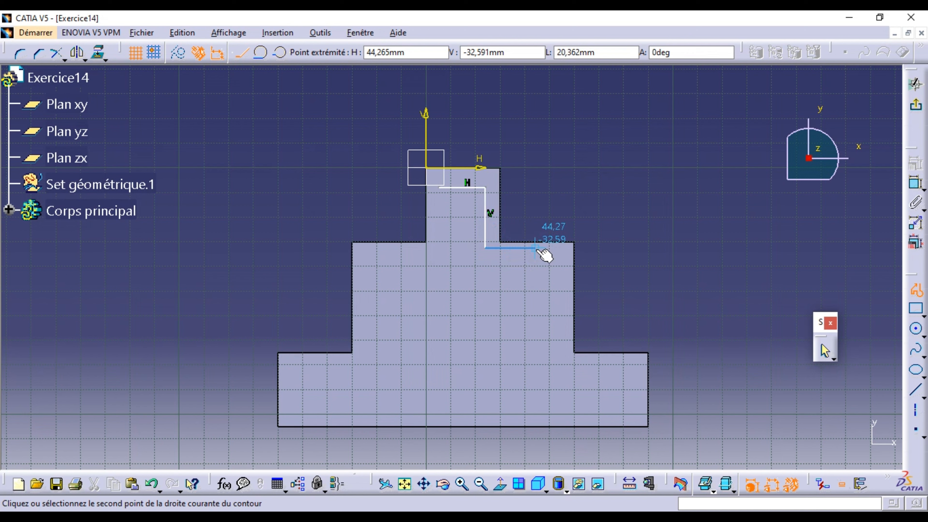
left_click(555, 248)
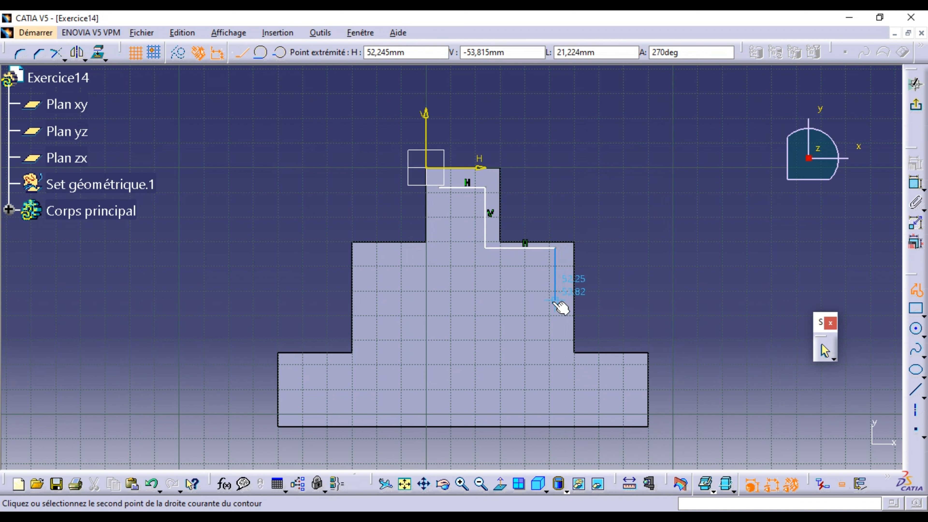
left_click(556, 359)
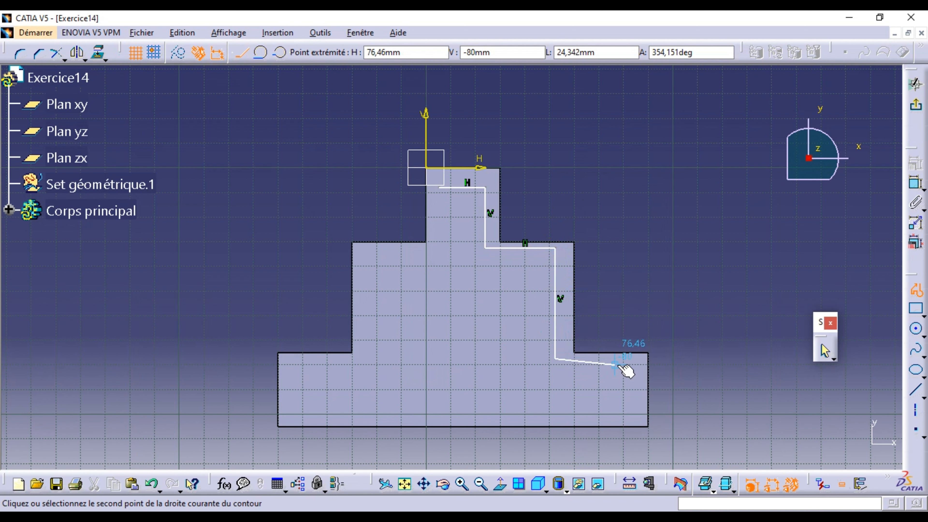
left_click(629, 359)
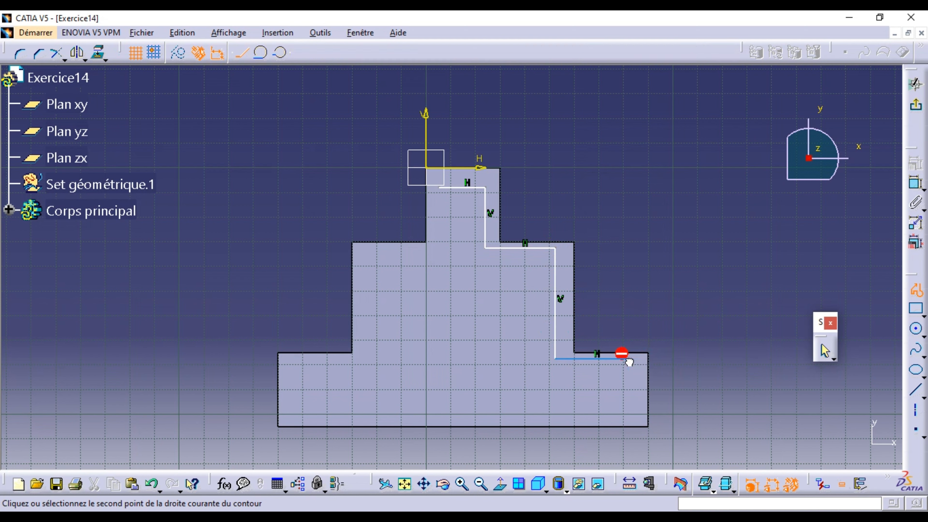
left_click(628, 407)
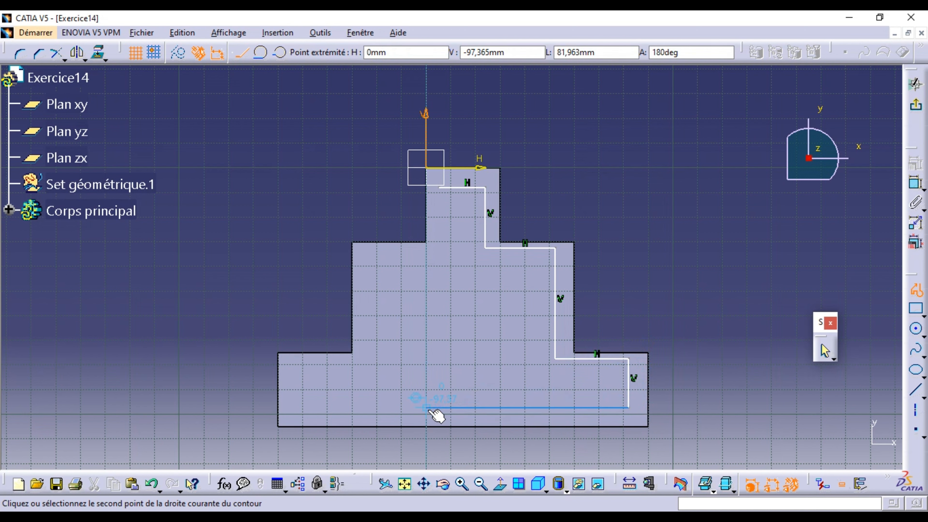
Continue the inner profile with a bottom line about 134 mm long and matching steps up the left side, closing it at its start point
left_click(299, 408)
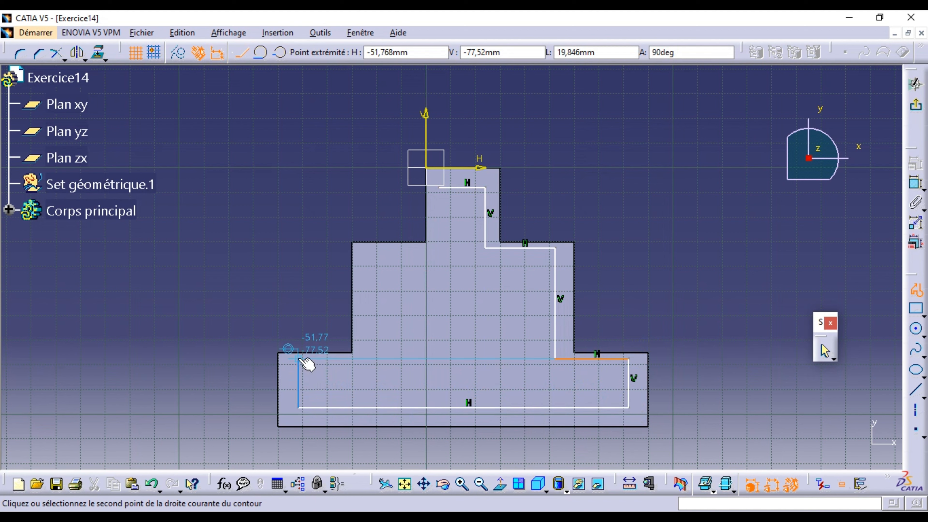
left_click(299, 359)
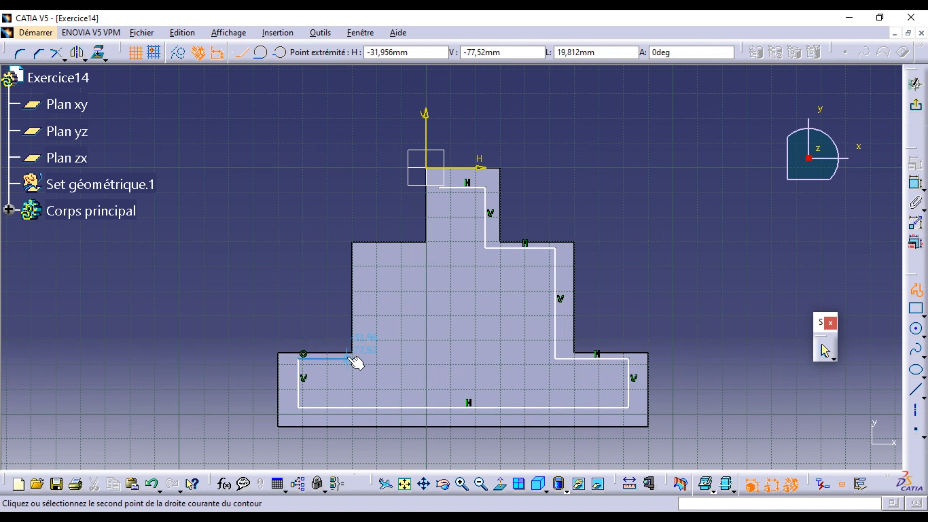
left_click(362, 359)
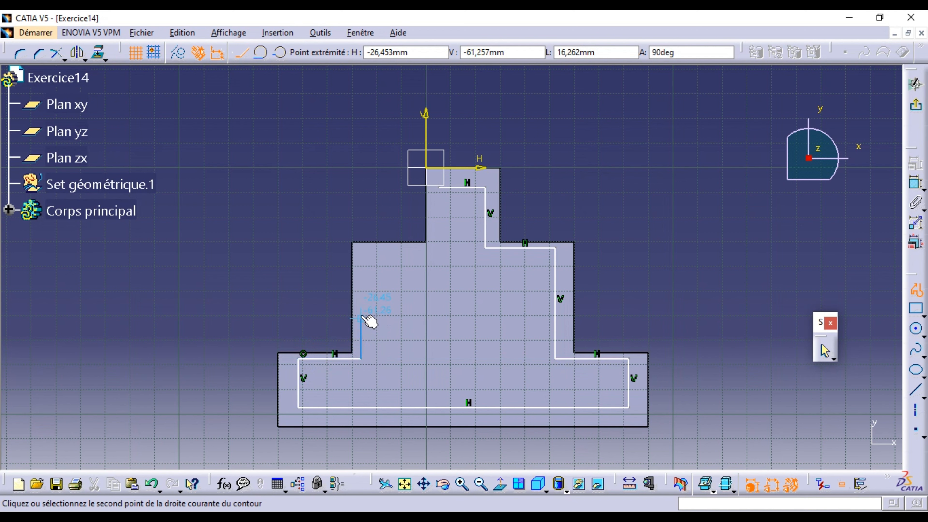
left_click(361, 248)
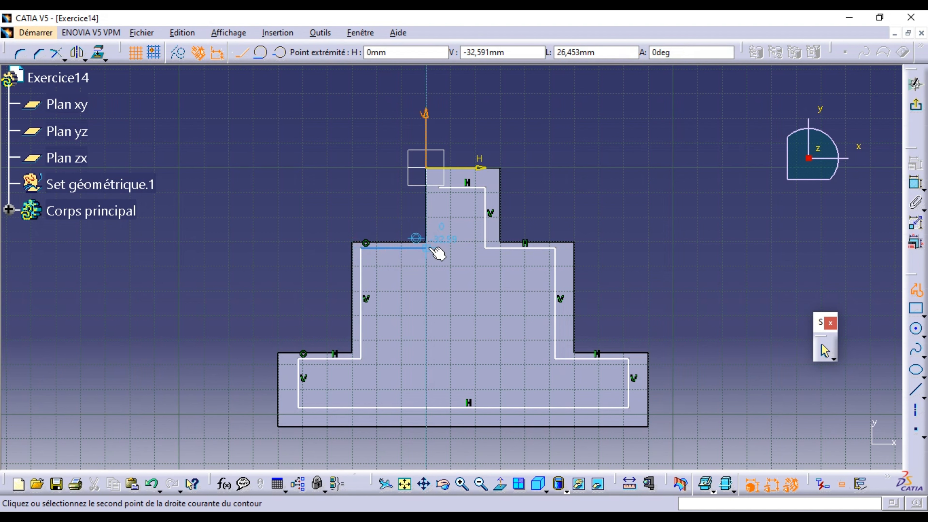
left_click(439, 248)
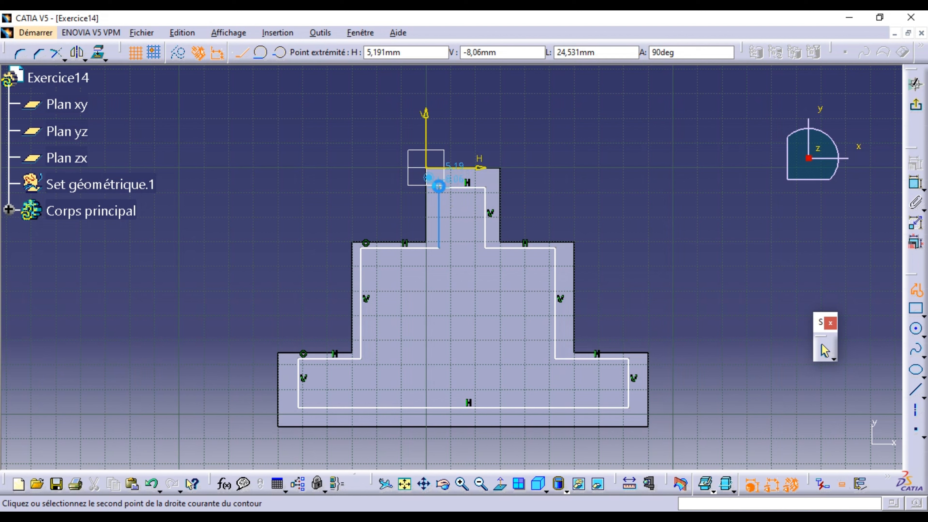
left_click(439, 187)
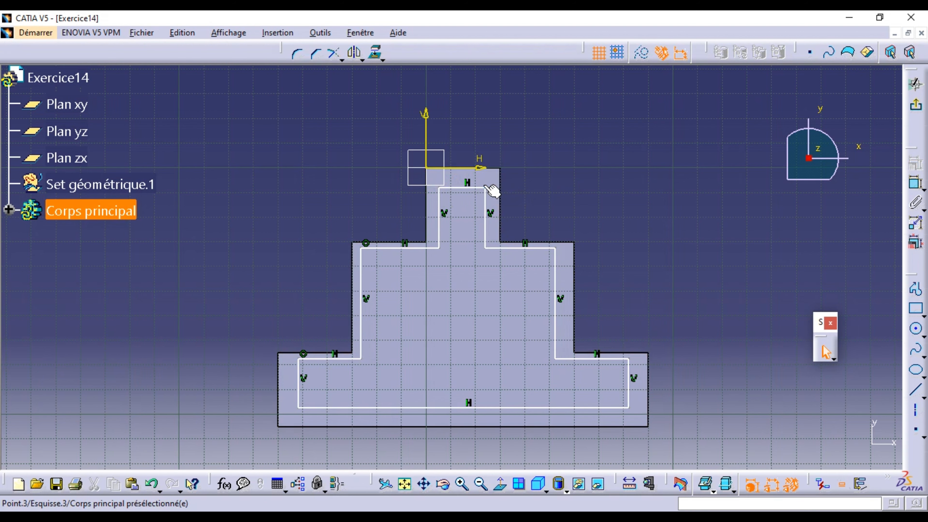
Dimension the inner profile's top line from the part's top edge and set the offset to 4,5 mm
left_click(477, 187)
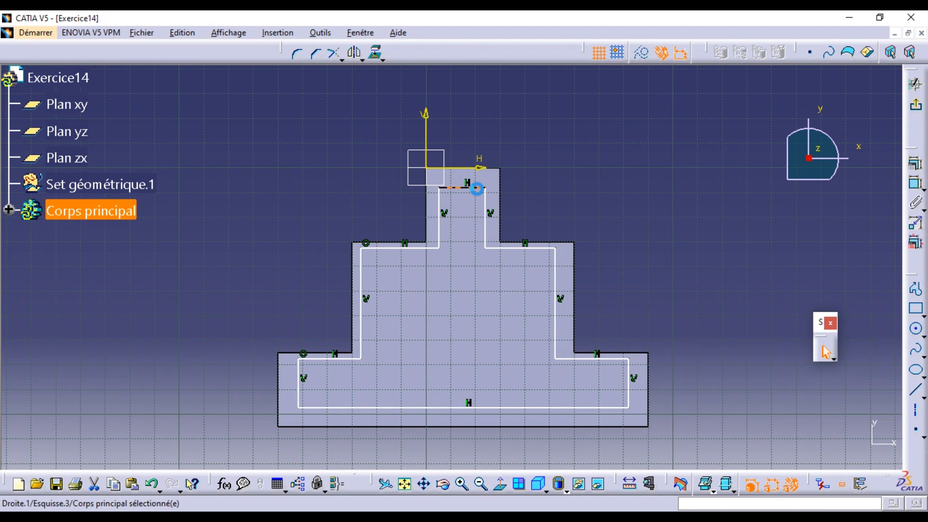
left_click(501, 169, "ctrl")
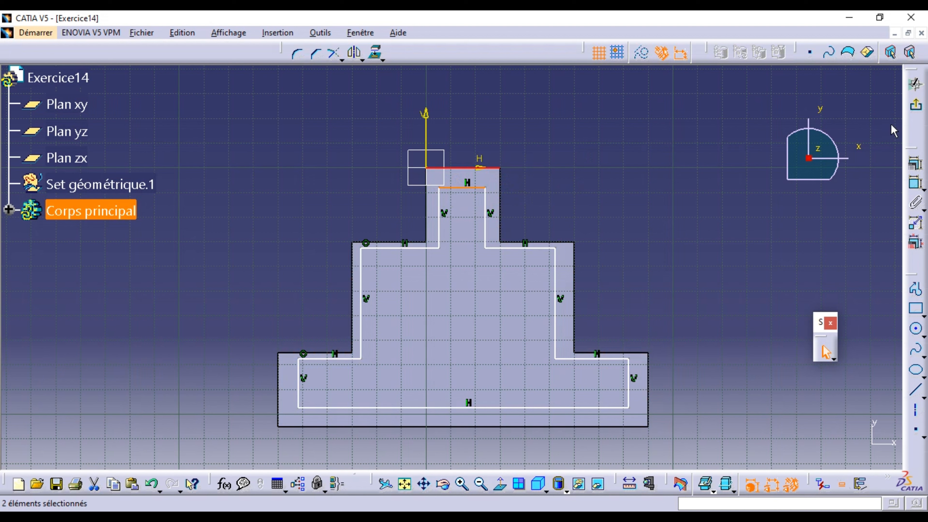
left_click(913, 167)
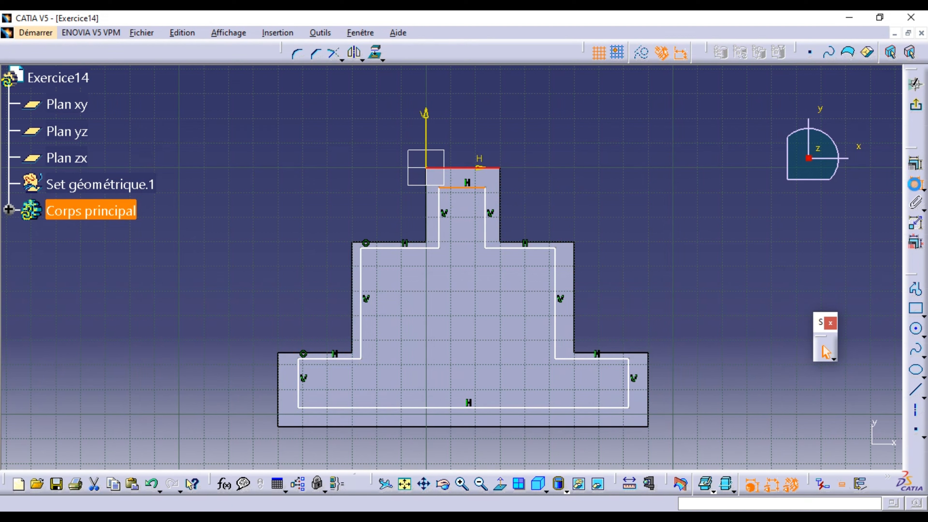
left_click(704, 186)
double_click(698, 183)
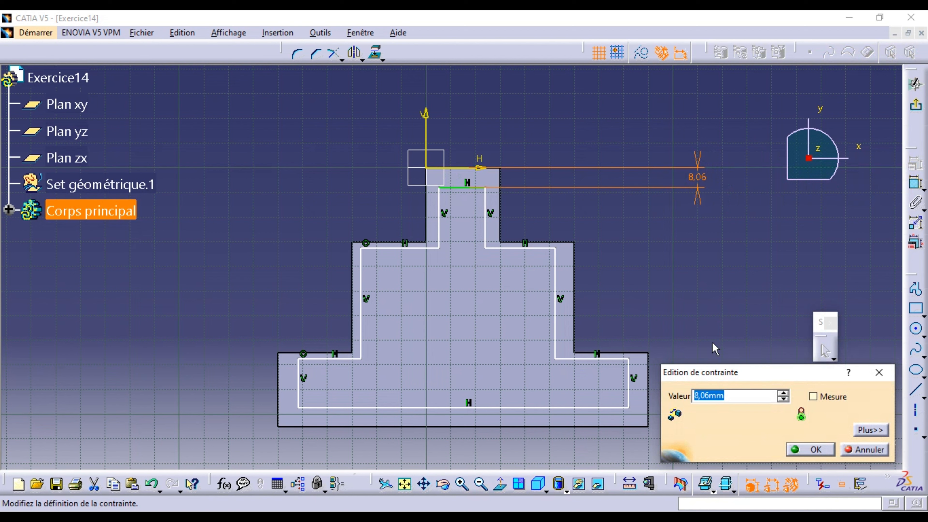
type("4,5")
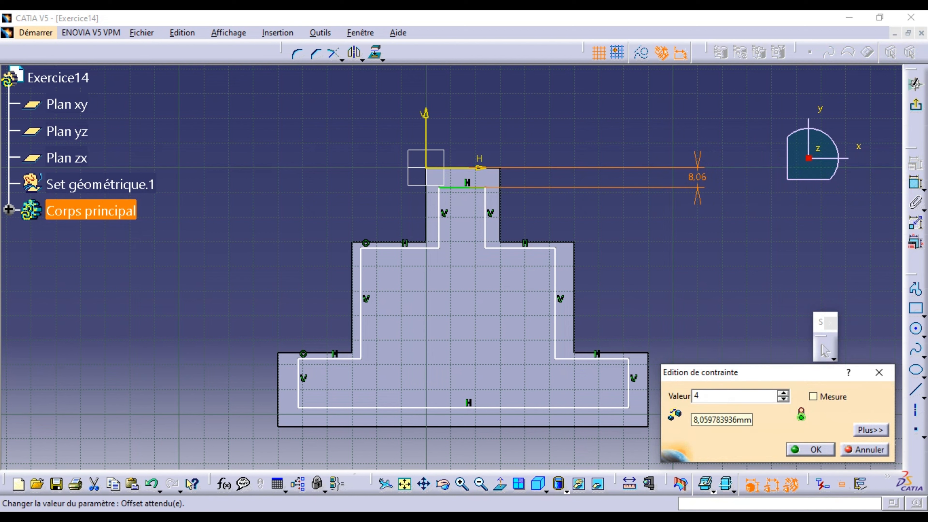
left_click(811, 449)
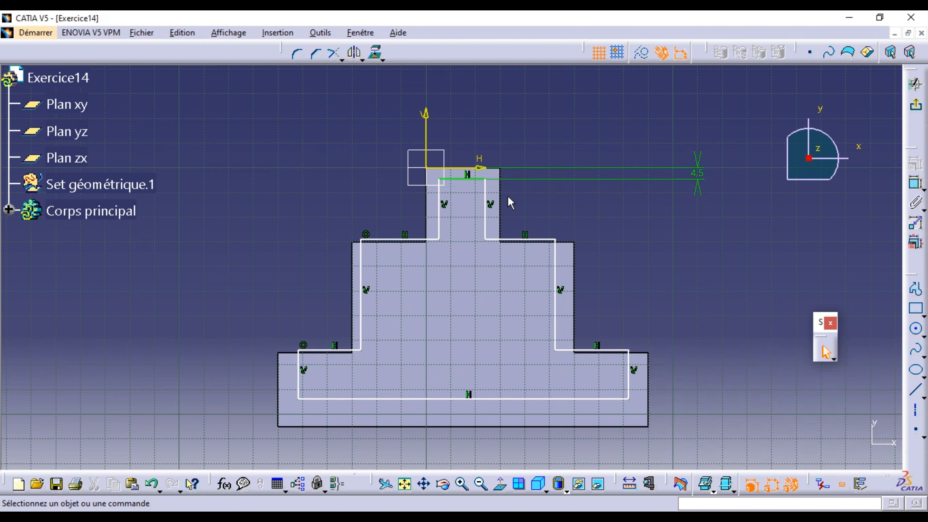
Dimension the inner profile's upper right vertical line from the adjacent outer edge and set the offset to 4,5 mm
left_click(488, 204)
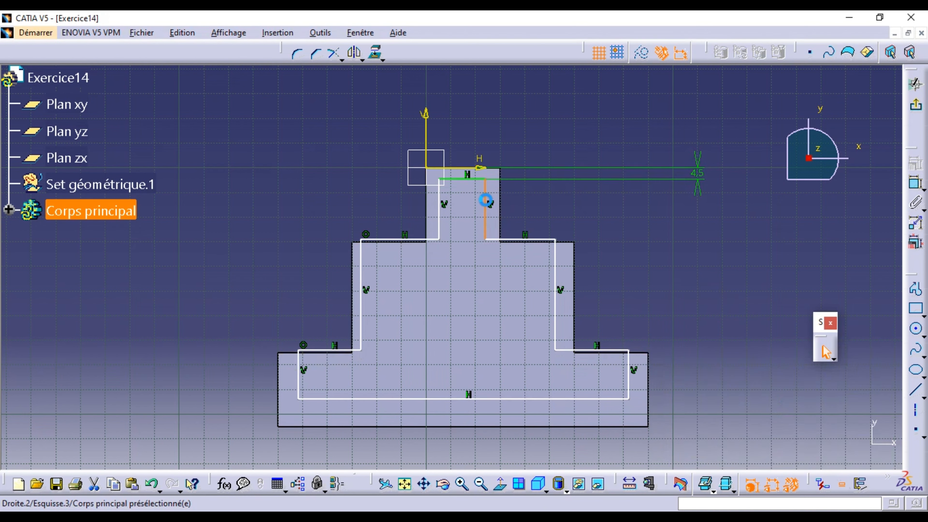
left_click(501, 207, "ctrl")
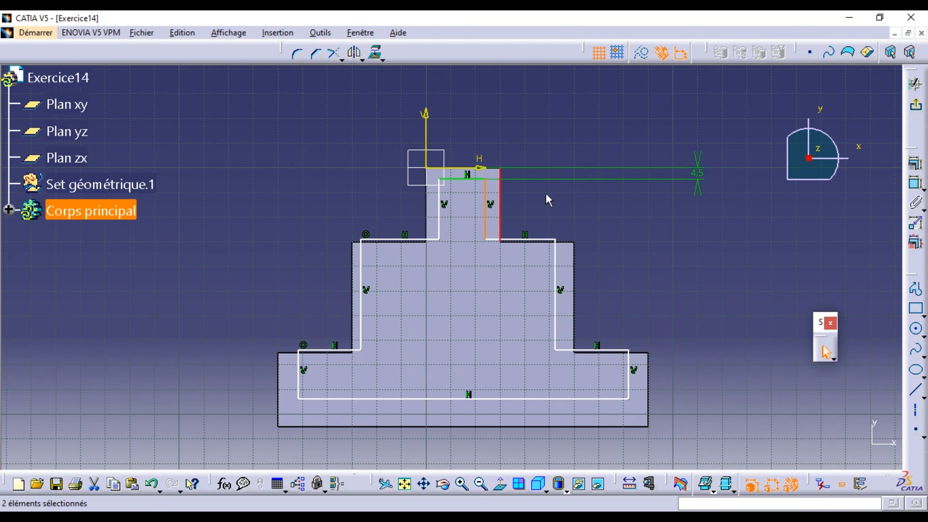
left_click(914, 182)
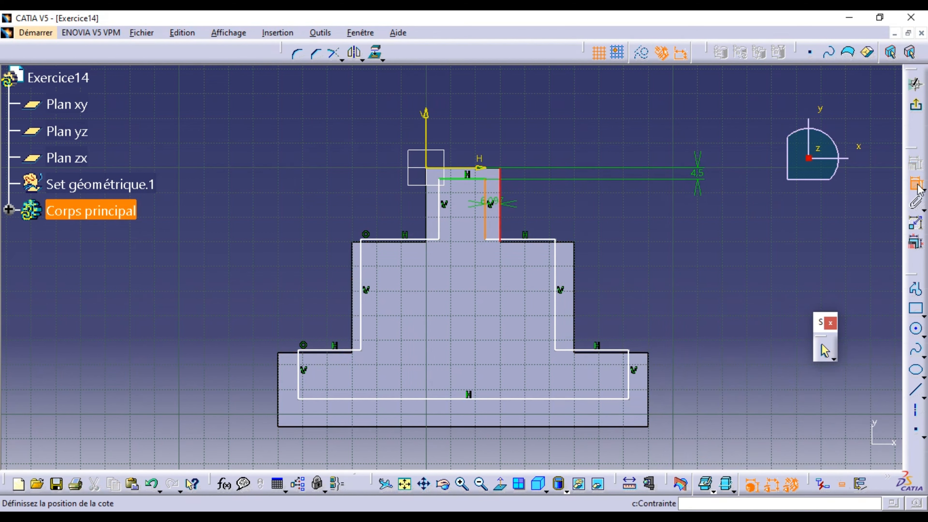
left_click(709, 211)
double_click(705, 201)
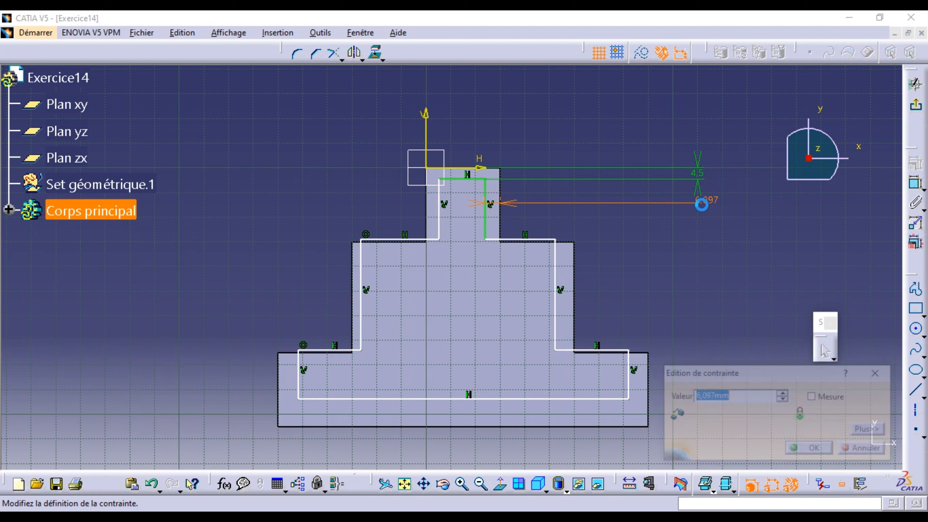
type("4")
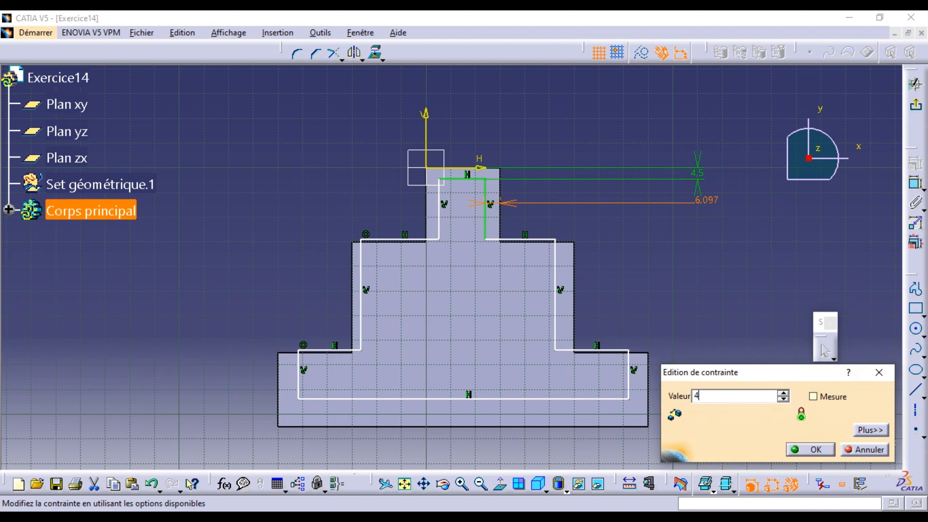
type(",5")
left_click(811, 450)
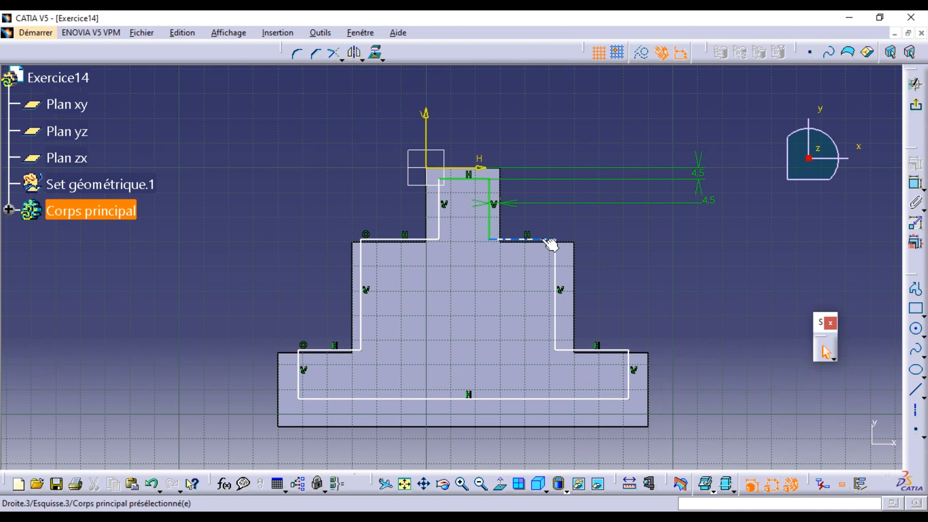
Move the middle step's right horizontal line below the outer edge, dimension it from that edge and set the offset to 4,5 mm
left_click_drag(548, 241, 548, 256)
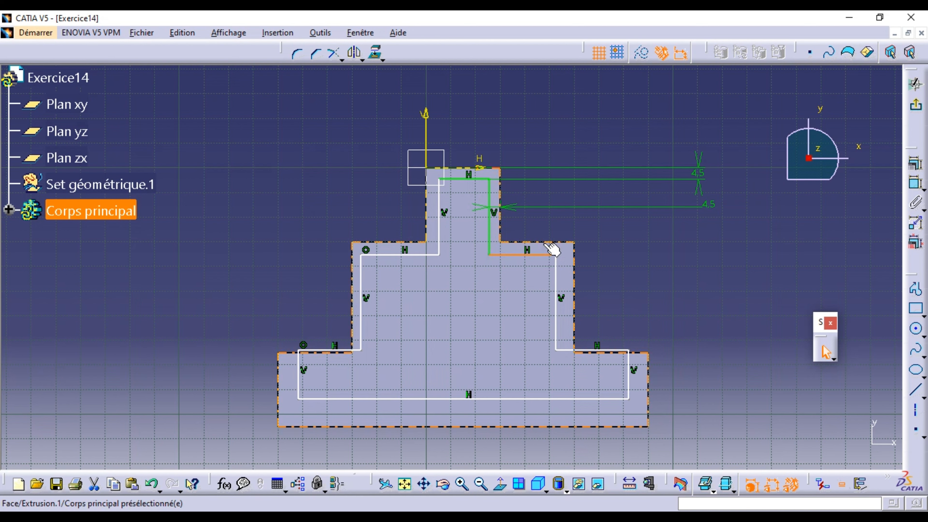
left_click(544, 244, "ctrl")
left_click(711, 288)
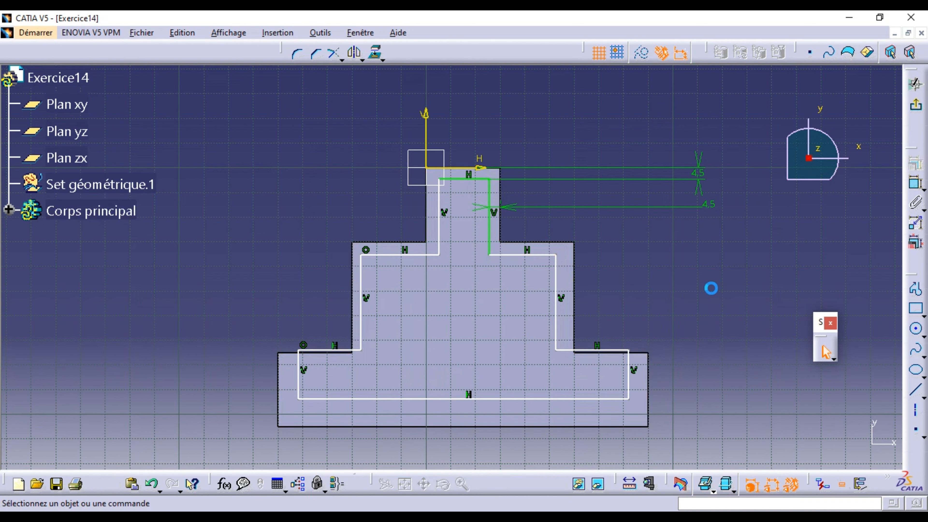
left_click(533, 255)
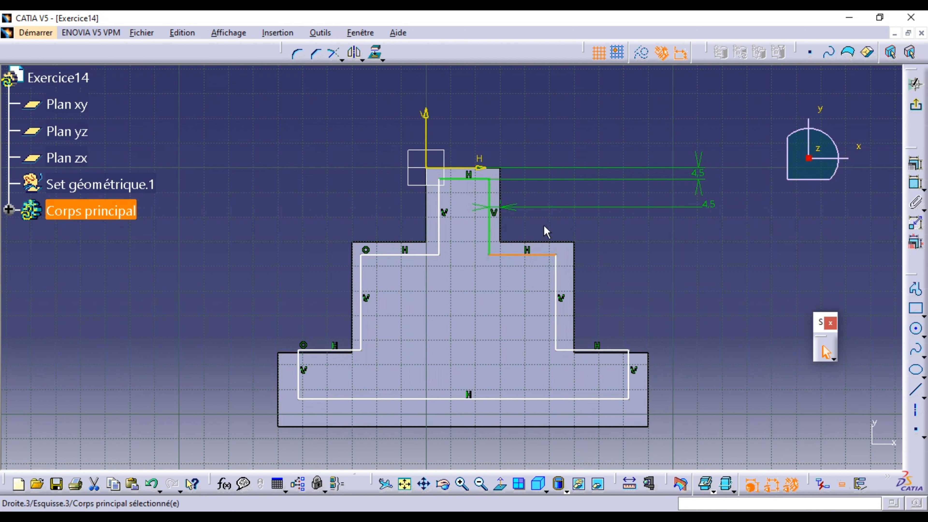
left_click(549, 242, "ctrl")
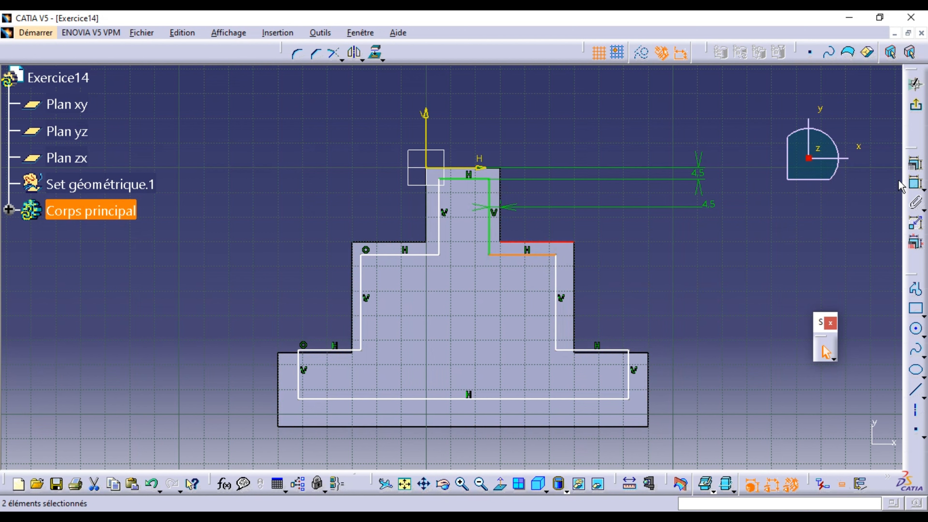
left_click(916, 183)
left_click(773, 239)
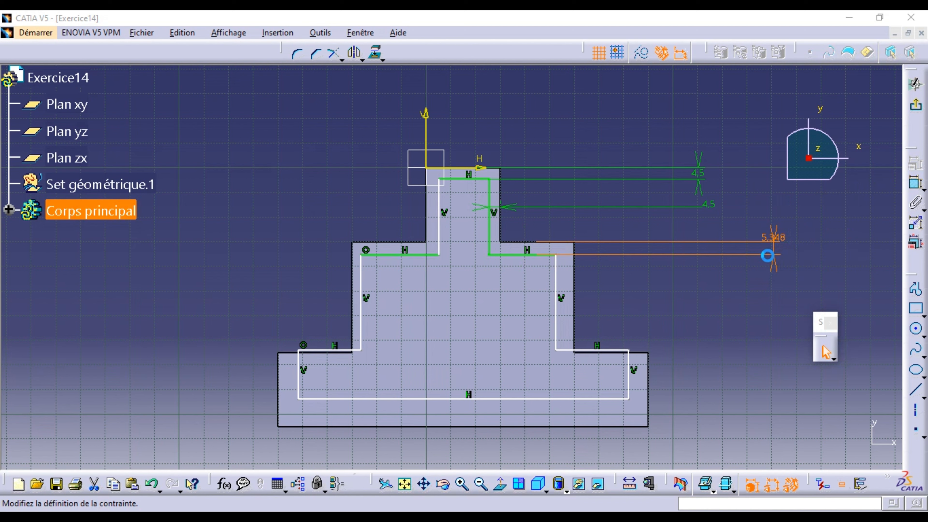
double_click(767, 255)
type("4,5")
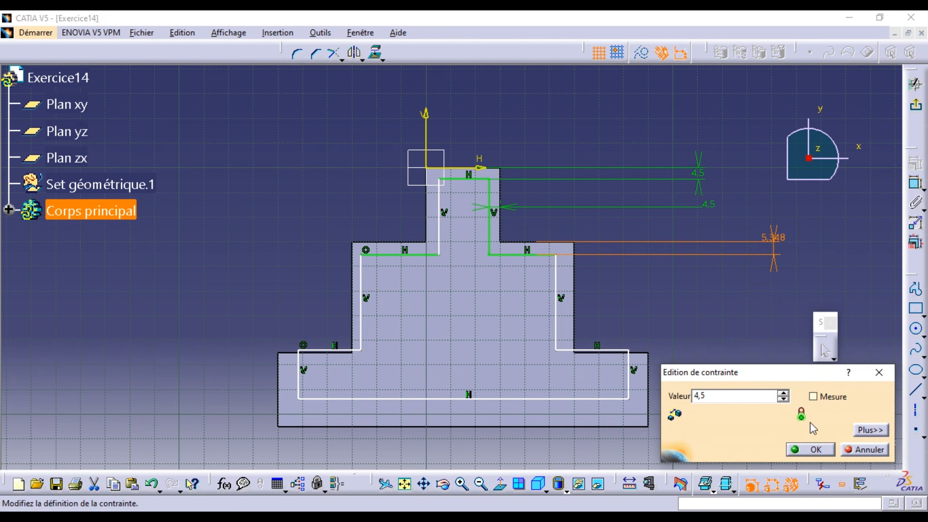
left_click(813, 449)
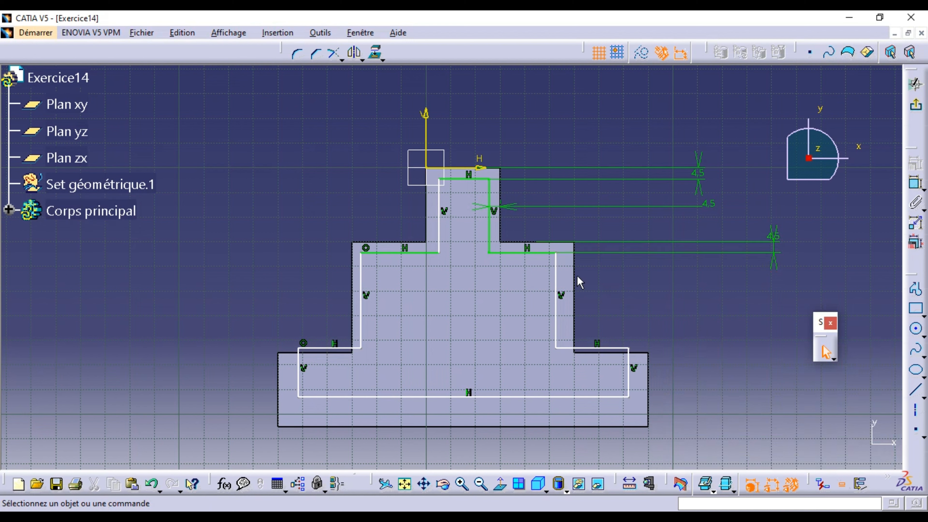
Dimension the inner profile's middle right vertical line from the adjacent outer edge and set the offset to 4,5 mm
left_click(558, 278)
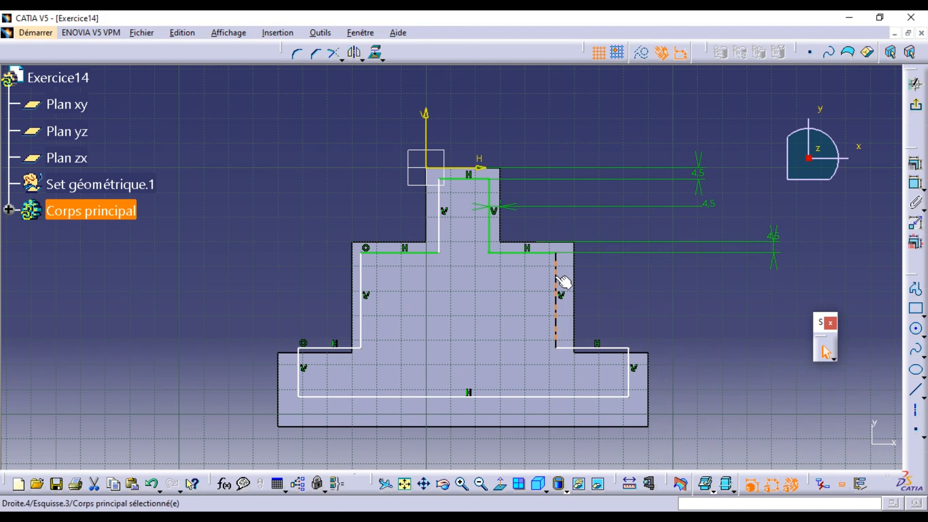
left_click(573, 274, "ctrl")
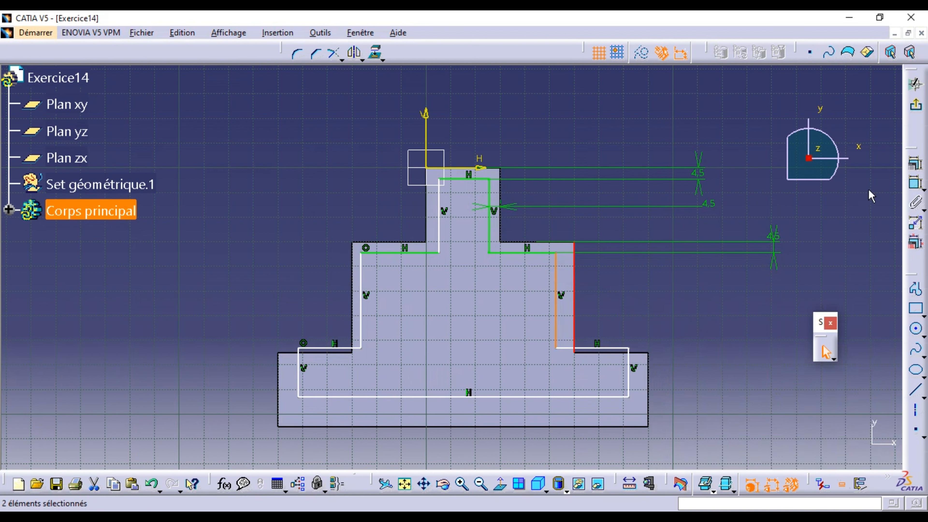
left_click(917, 186)
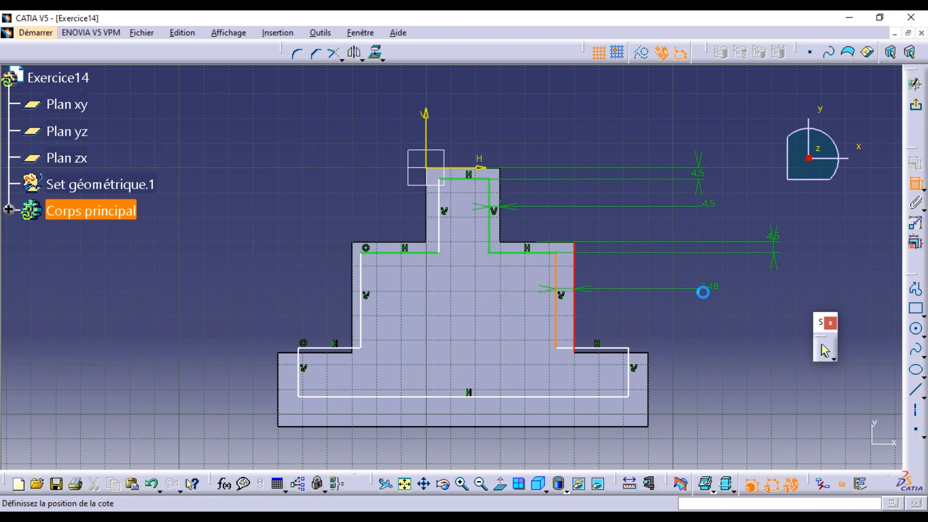
left_click(705, 298)
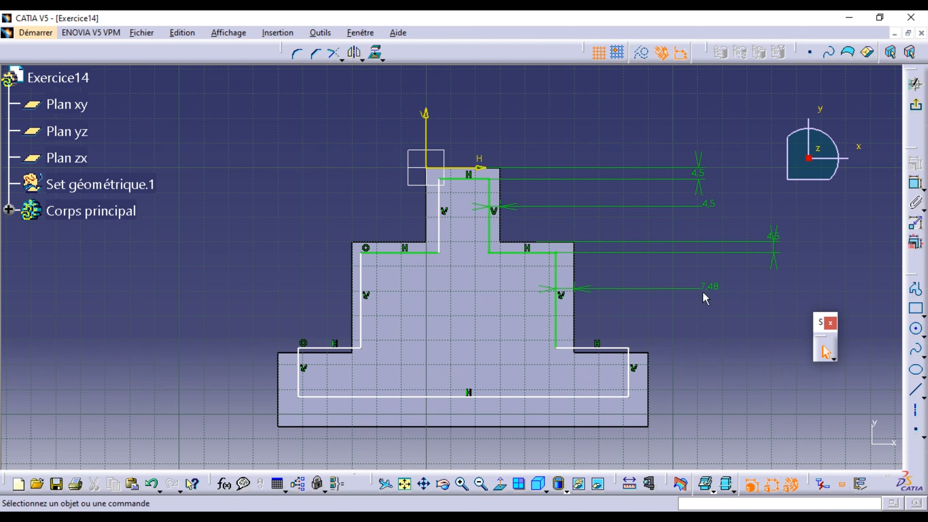
double_click(705, 289)
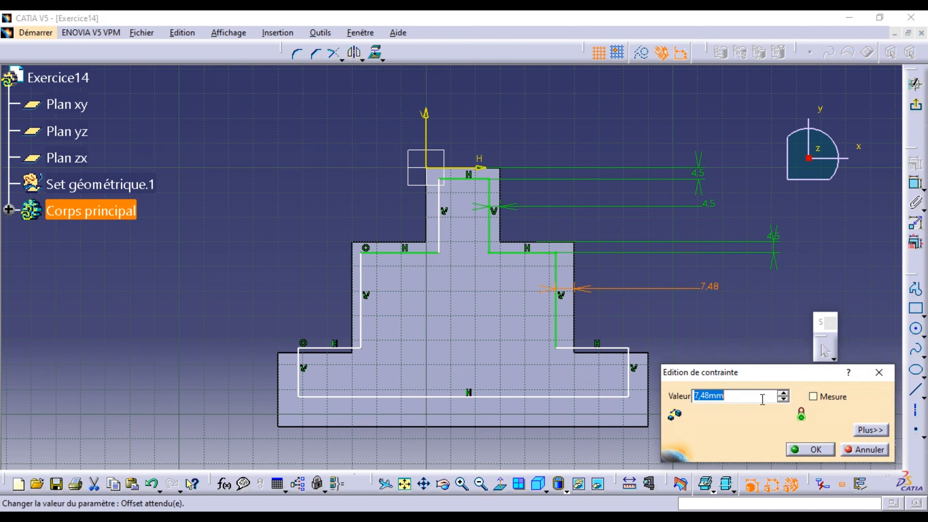
type("4")
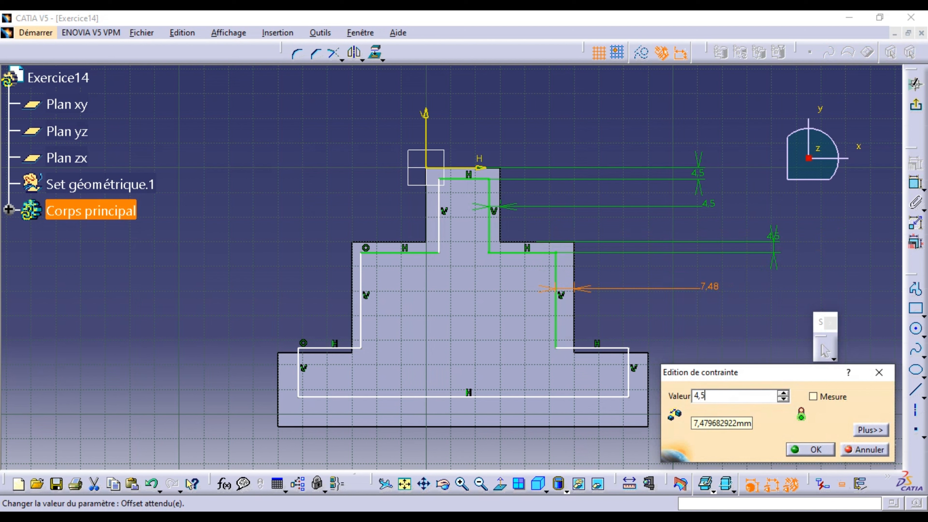
type(",5")
left_click(810, 449)
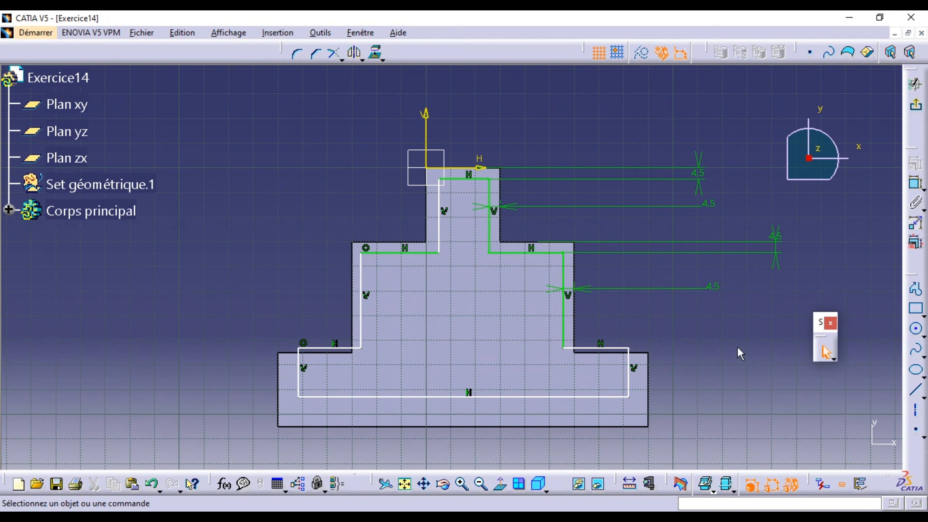
Move the inner profile's lower right horizontal line below the base step's outer top edge
left_click(601, 349)
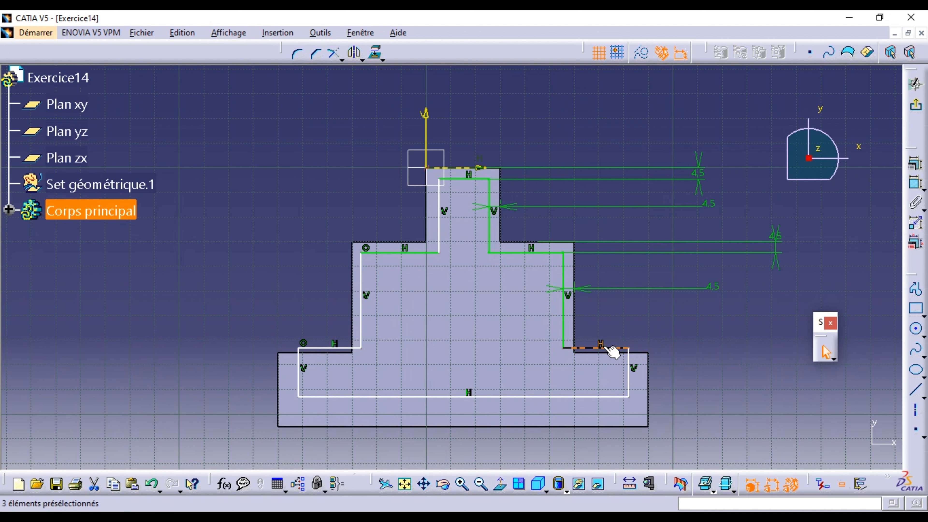
left_click(602, 345)
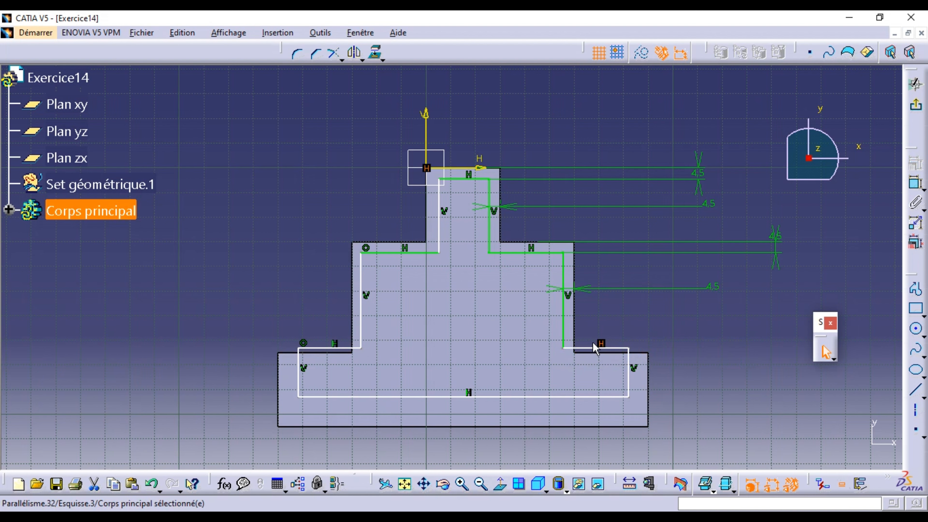
left_click_drag(589, 349, 599, 373)
left_click(669, 320)
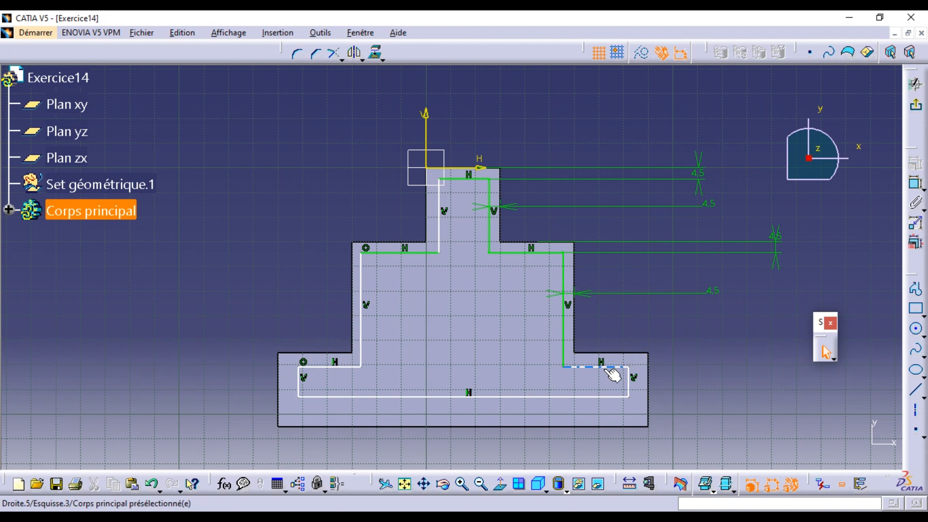
left_click(597, 357, "ctrl")
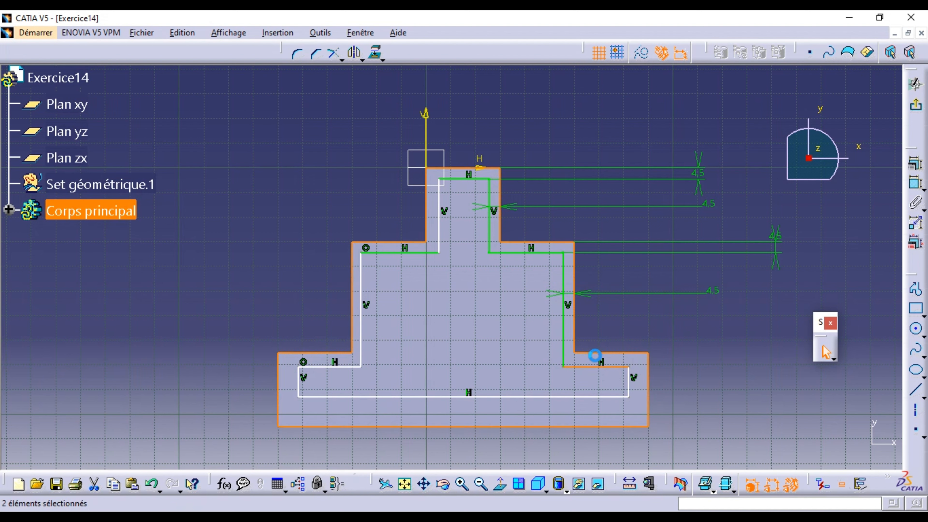
left_click(621, 337)
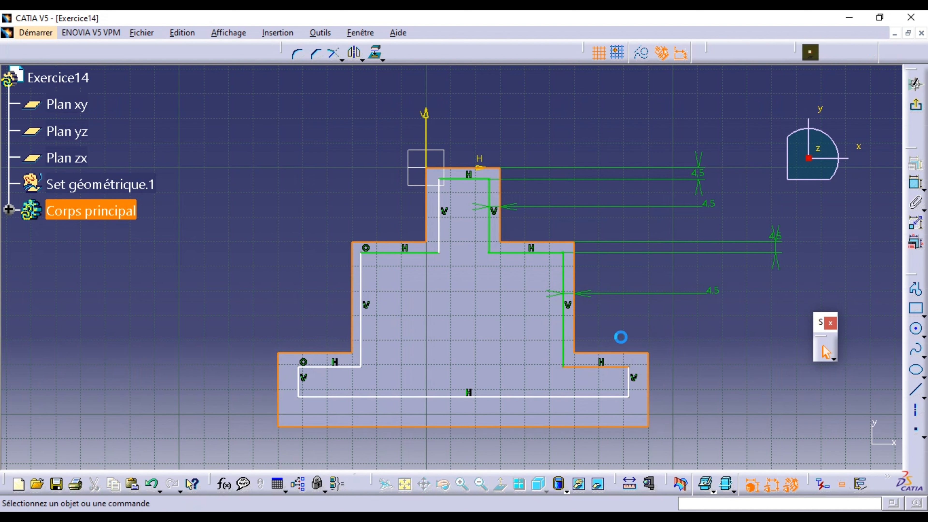
Dimension the inner profile's lower right horizontal line from the base step's top edge and set the offset to 4,5 mm
left_click(604, 368)
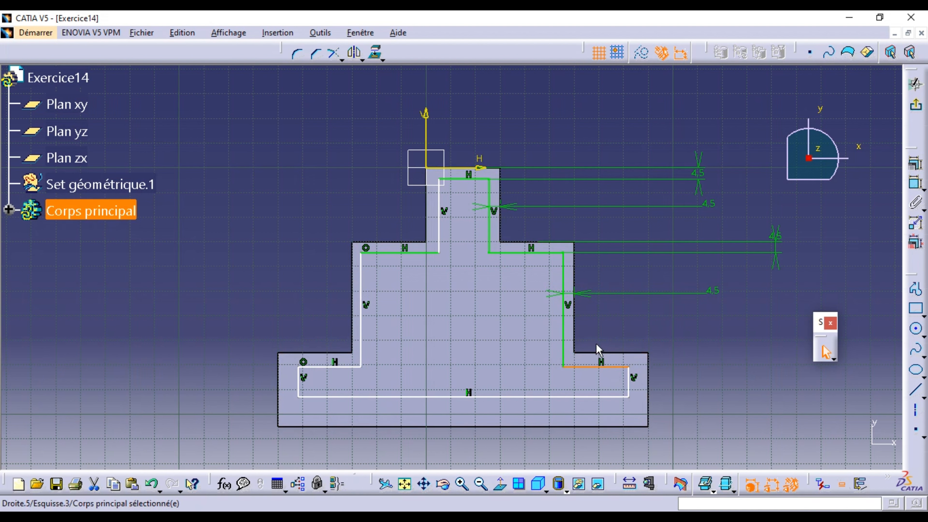
left_click(604, 354, "ctrl")
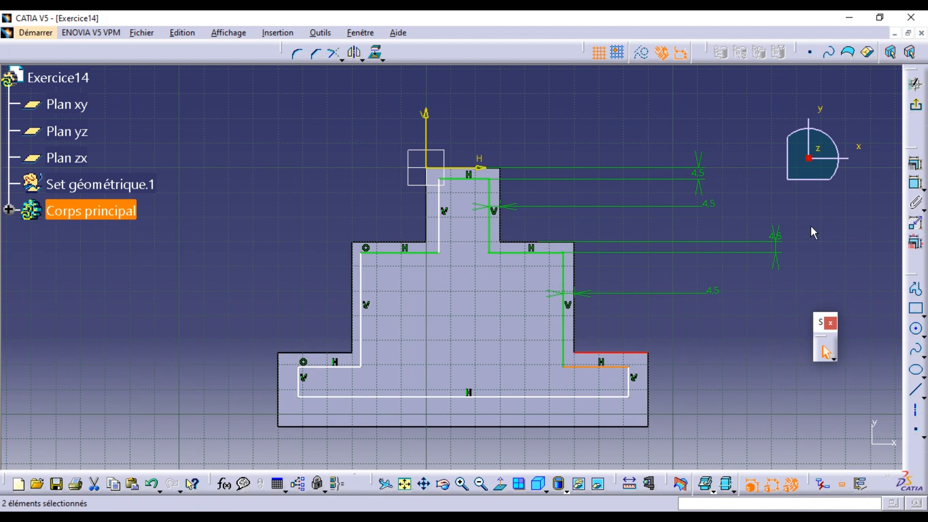
left_click(914, 185)
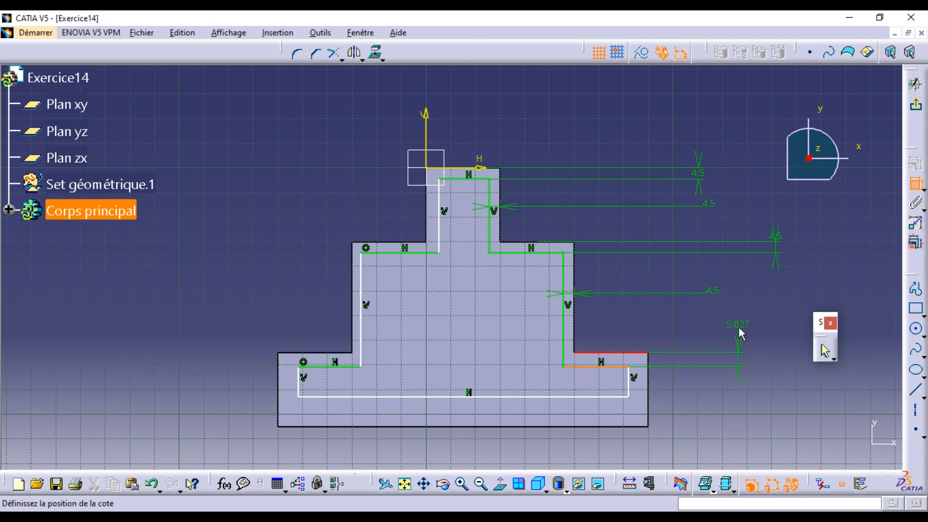
left_click(740, 333)
double_click(739, 331)
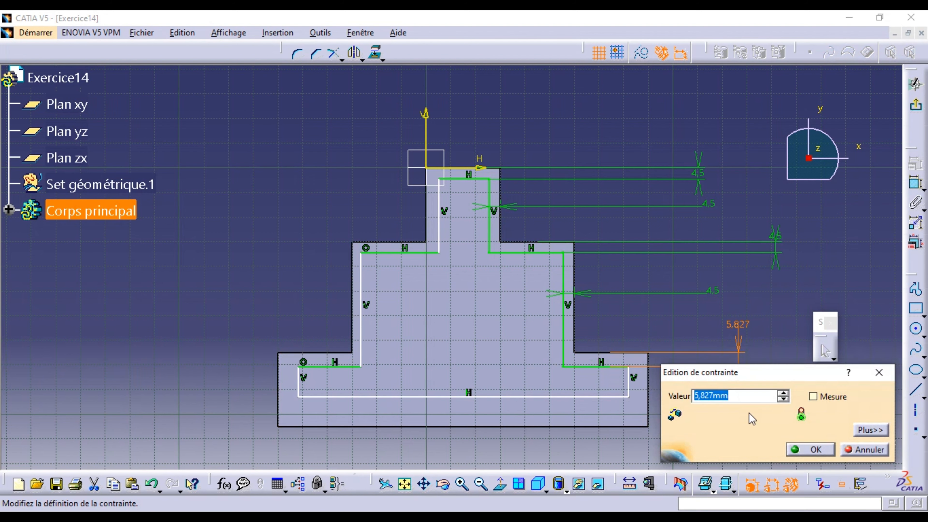
type("4,5mm")
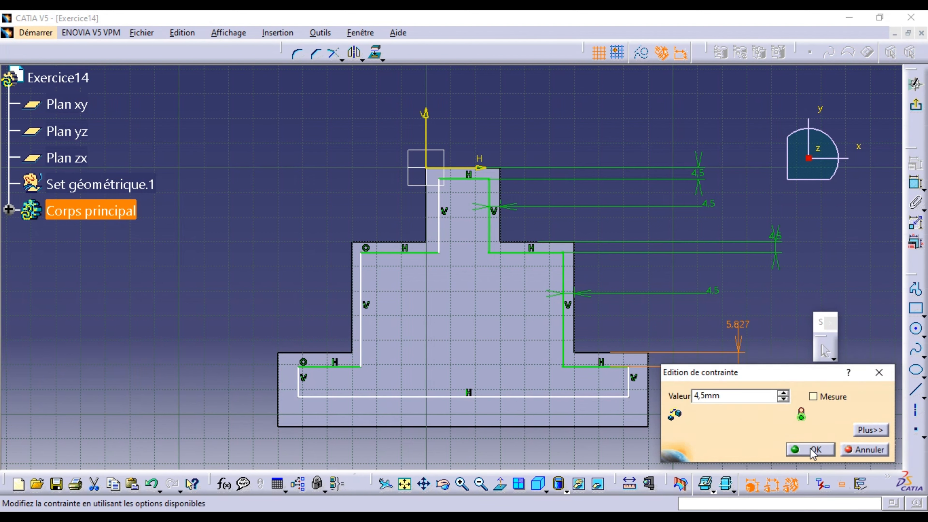
left_click(812, 450)
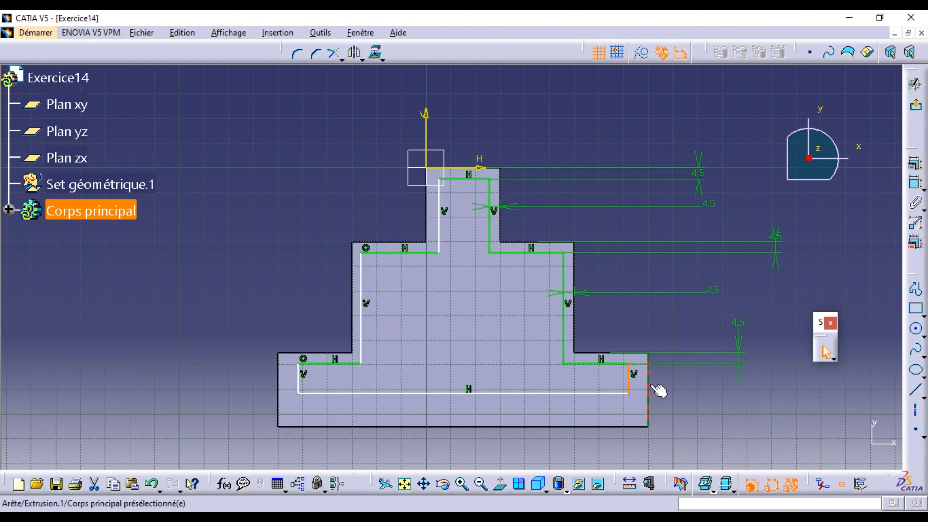
Dimension the inner profile's lowest right vertical line from the base's right outer edge and set the offset to 4,5 mm
left_click(658, 388)
left_click(917, 184)
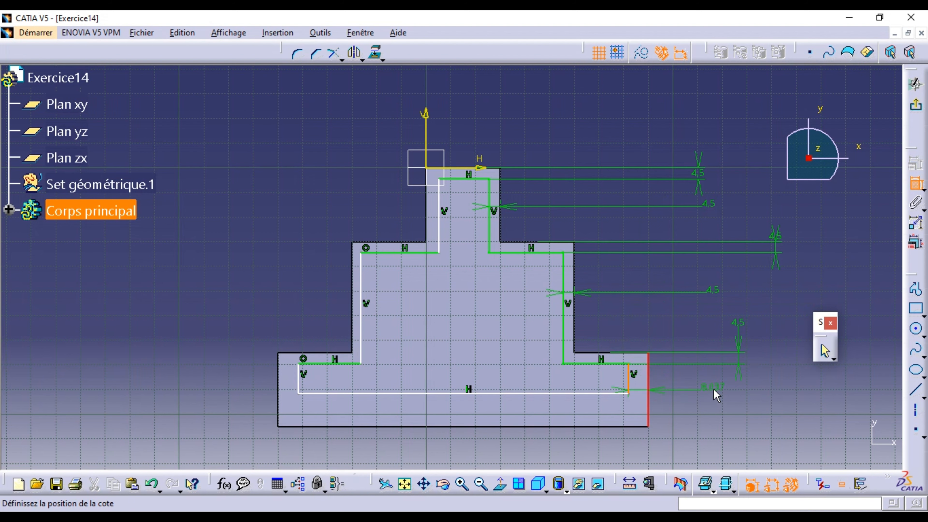
left_click(716, 393)
double_click(715, 393)
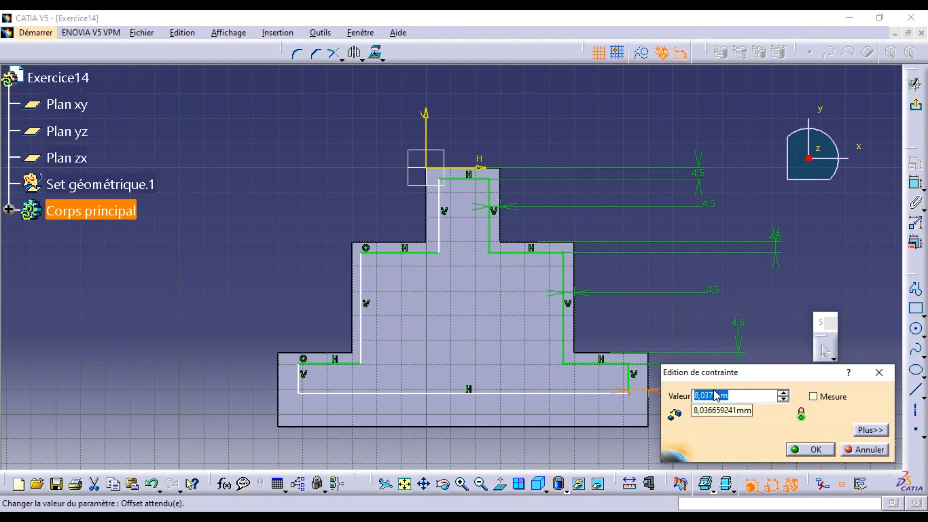
type("4,5")
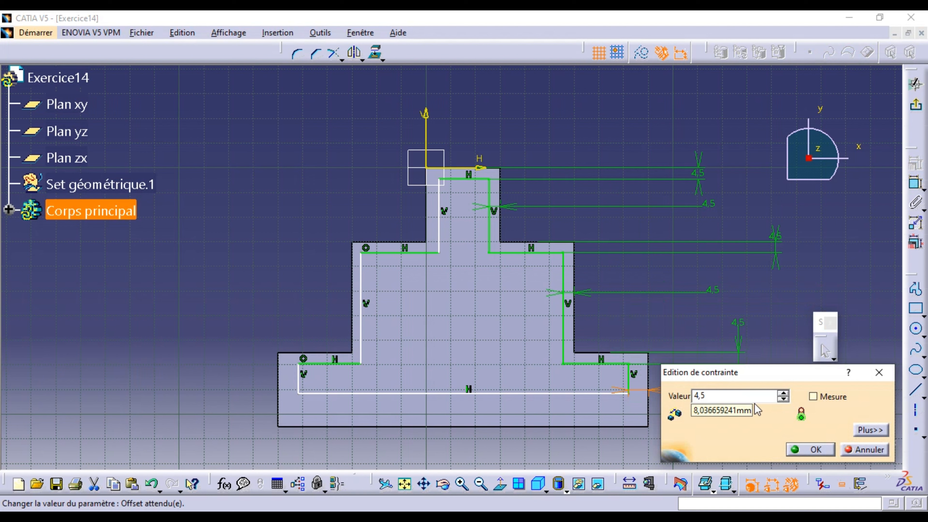
left_click(800, 448)
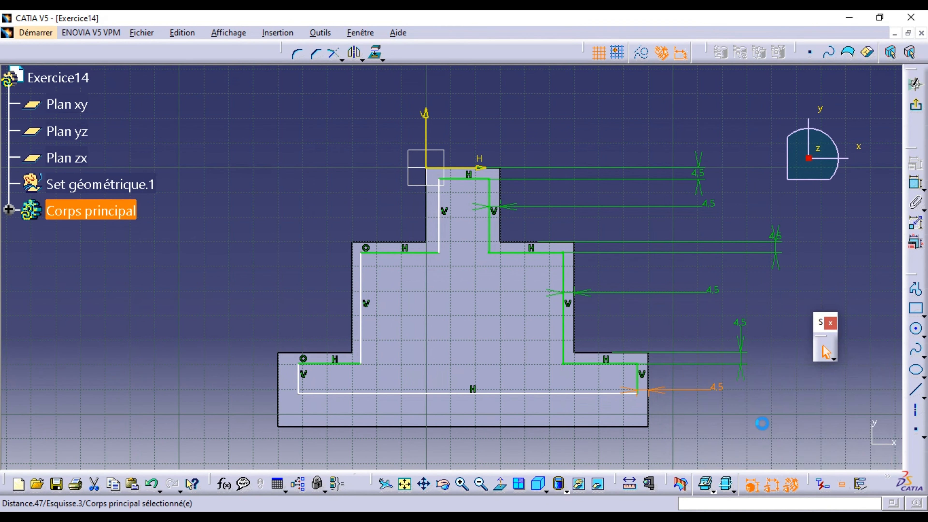
Dimension the inner profile's bottom line from the part's bottom edge and set the offset to 4,5 mm
left_click(615, 395)
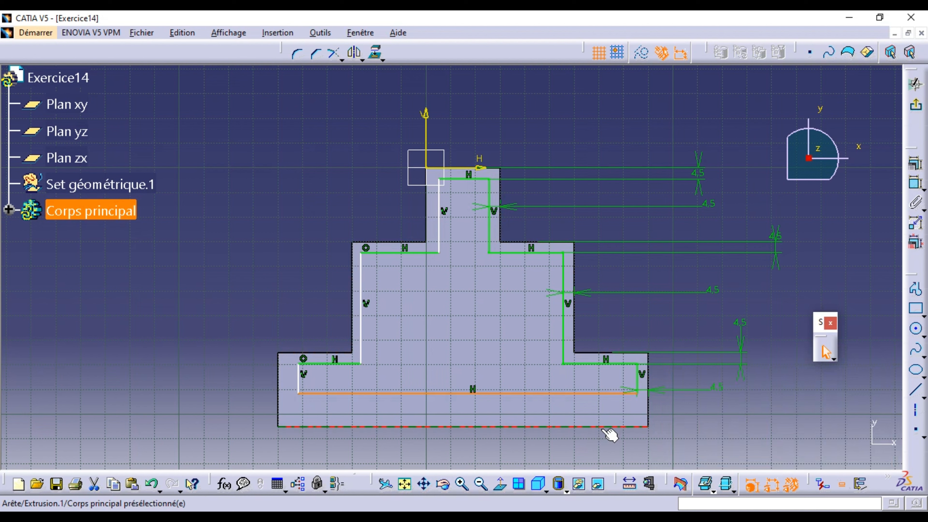
left_click(611, 427, "ctrl")
left_click(912, 186)
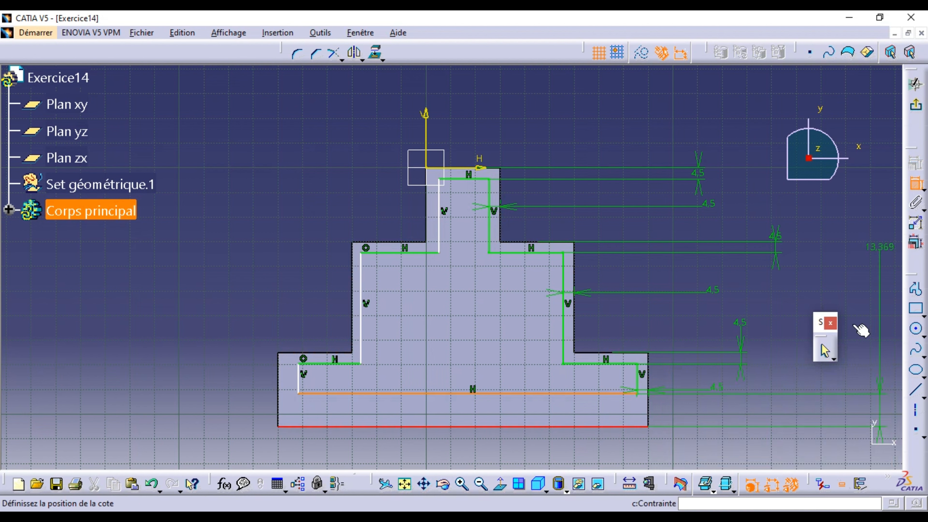
left_click(801, 400)
double_click(800, 400)
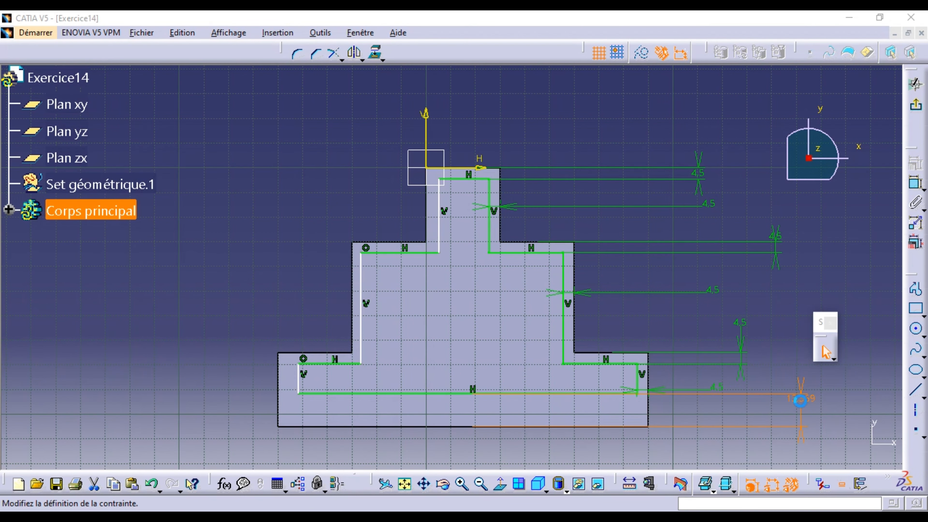
type("4,5")
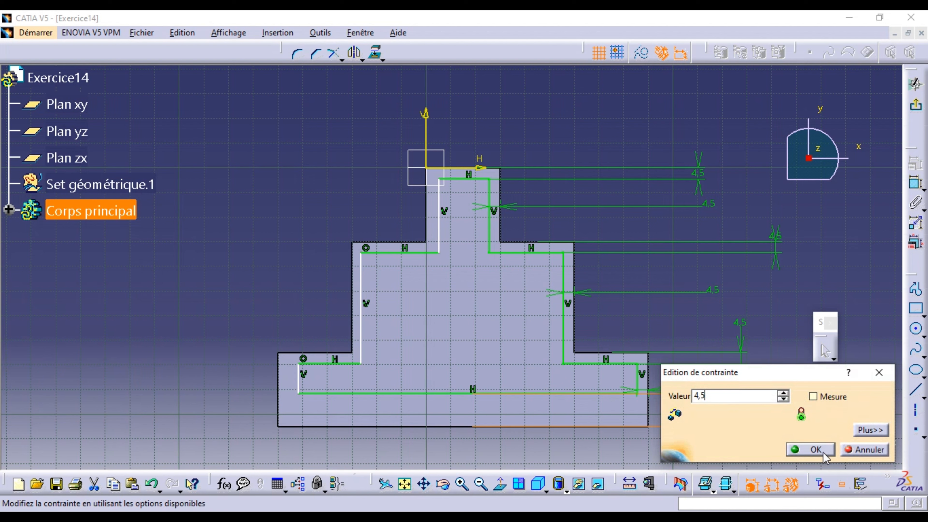
left_click(823, 453)
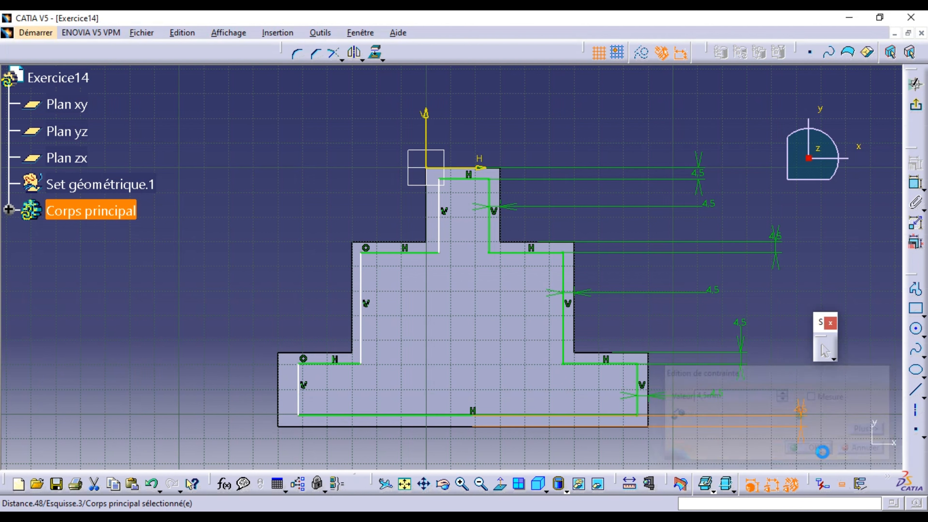
left_click(435, 456)
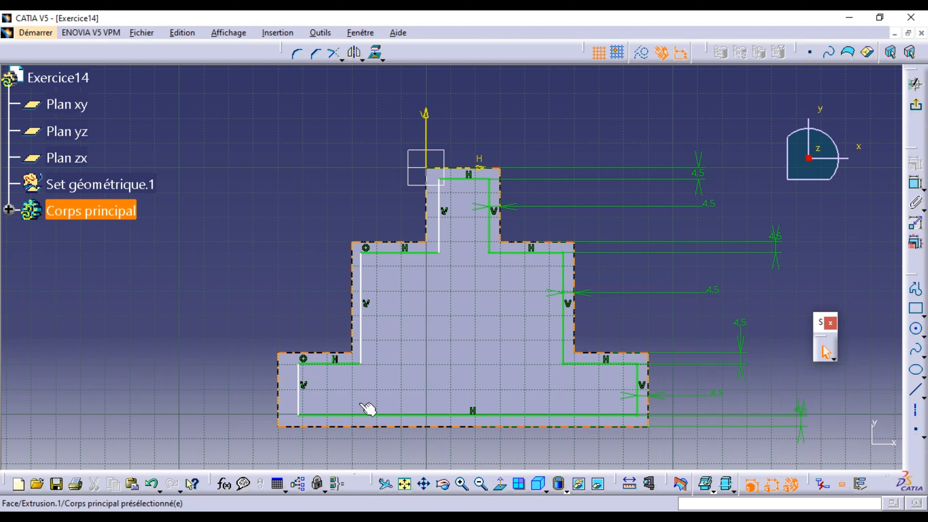
Dimension the inner profile's lowest left vertical line from the base's left outer edge and set the offset to 4,5 mm
left_click(300, 388)
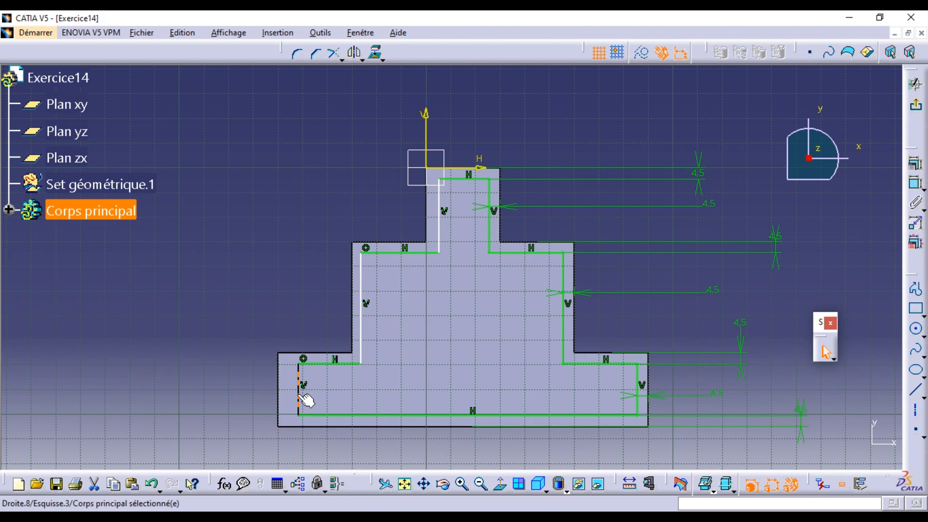
left_click(280, 397, "ctrl")
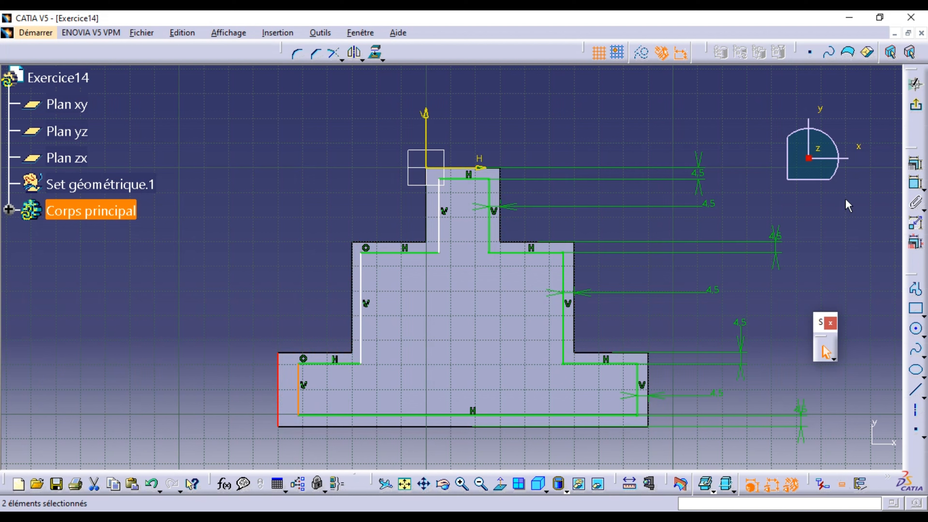
left_click(914, 187)
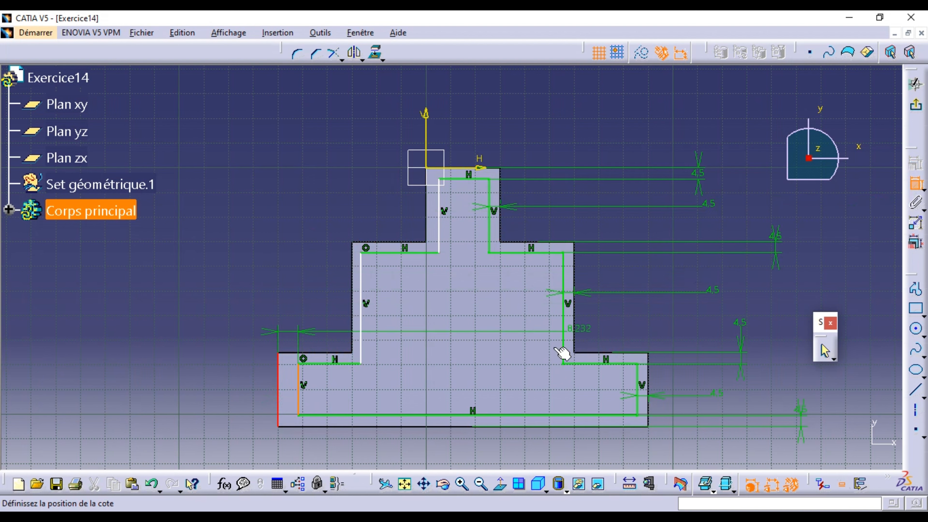
left_click(486, 377)
double_click(484, 375)
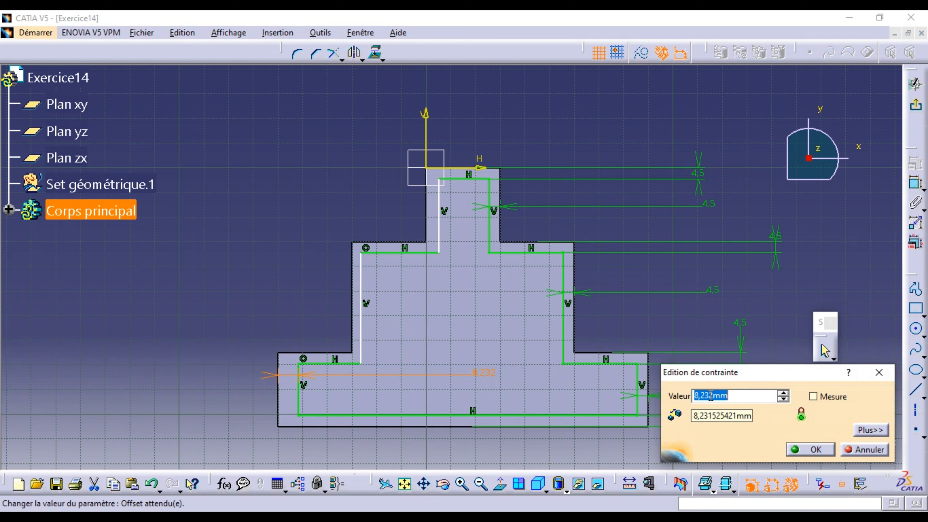
type("4,5")
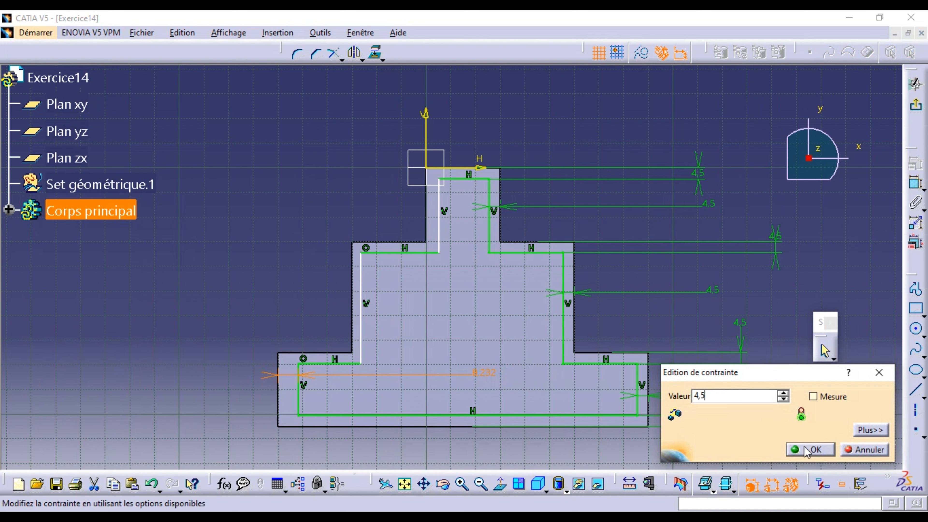
left_click(809, 450)
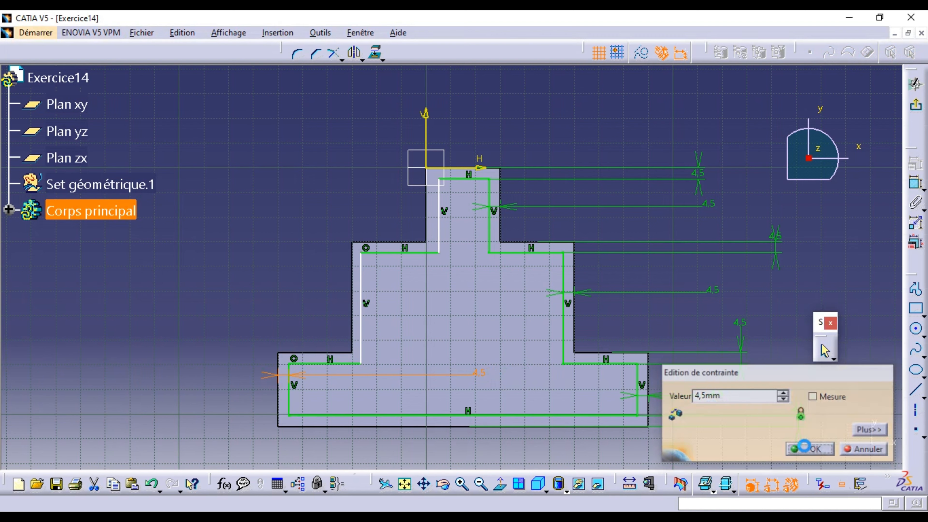
left_click(287, 323)
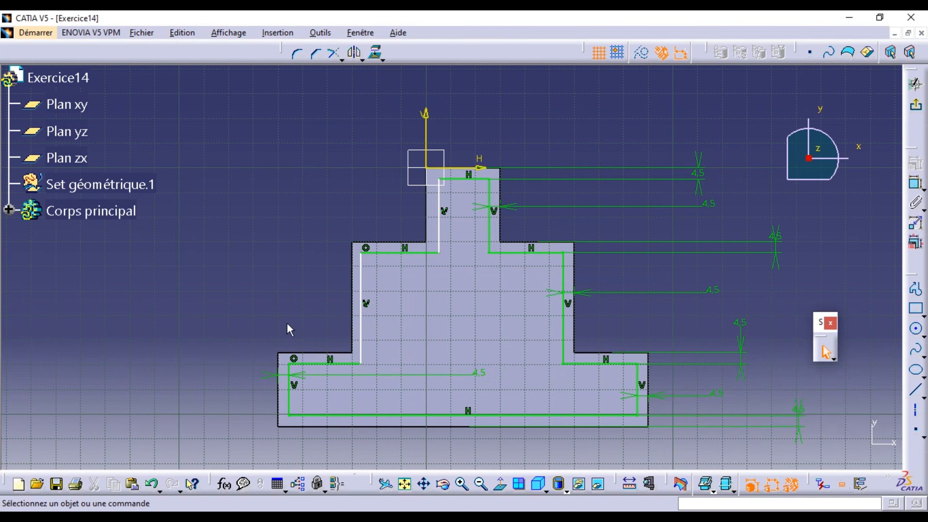
Dimension the inner profile's middle left vertical line from the middle step's left outer edge and set the offset to 4,5 mm
left_click(363, 346)
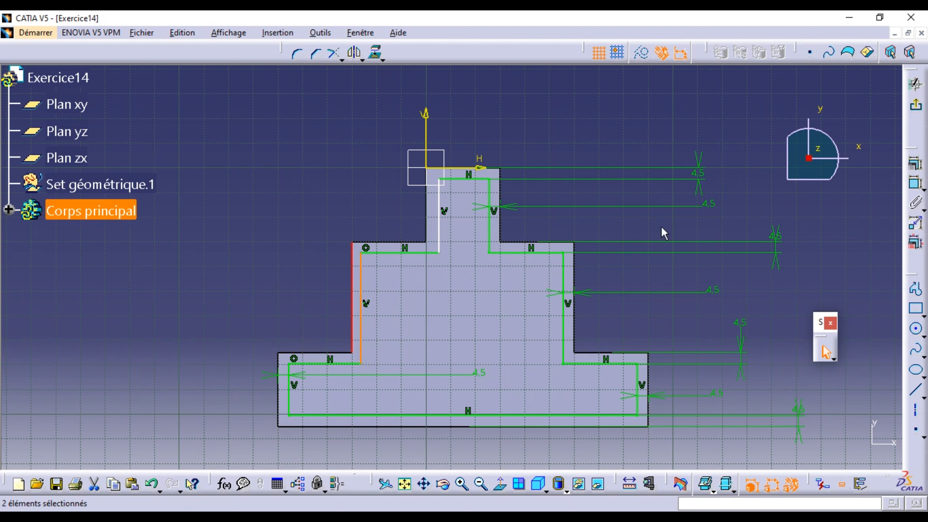
left_click(915, 186)
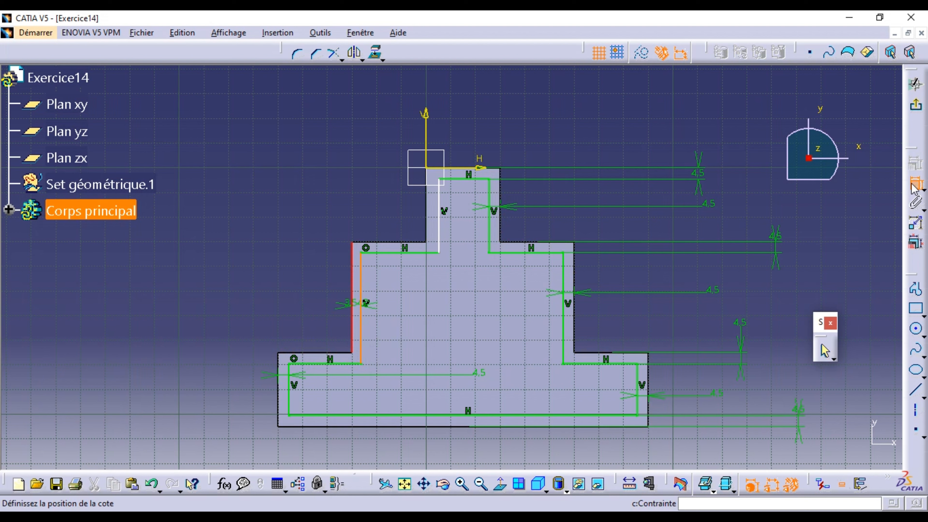
left_click(514, 305)
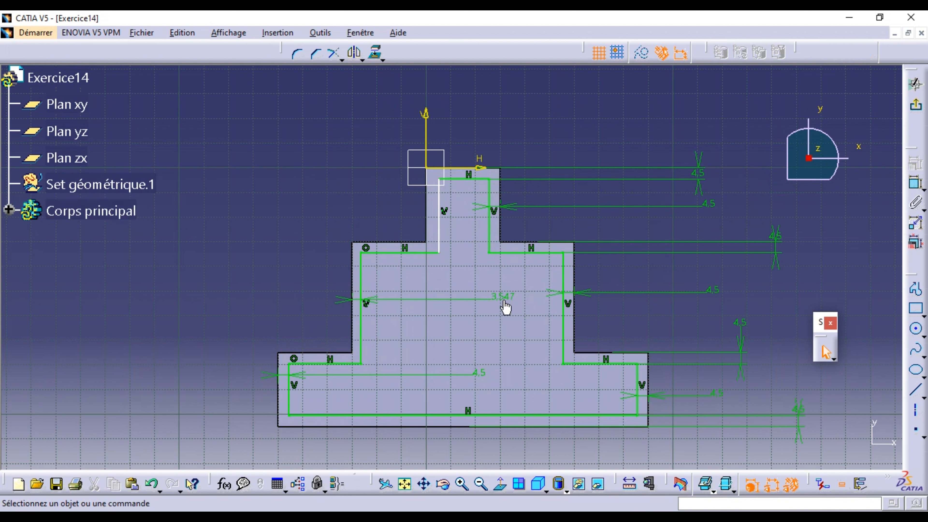
double_click(504, 303)
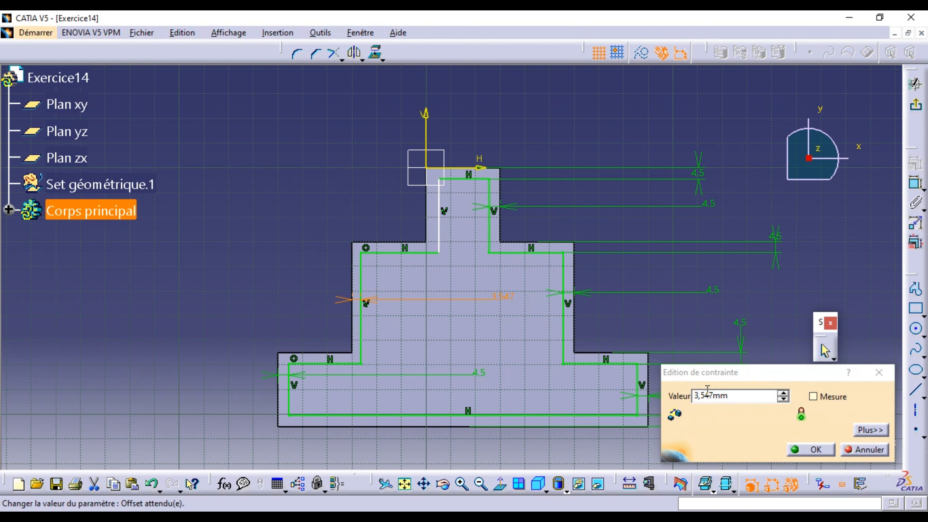
double_click(707, 393)
type("4,5")
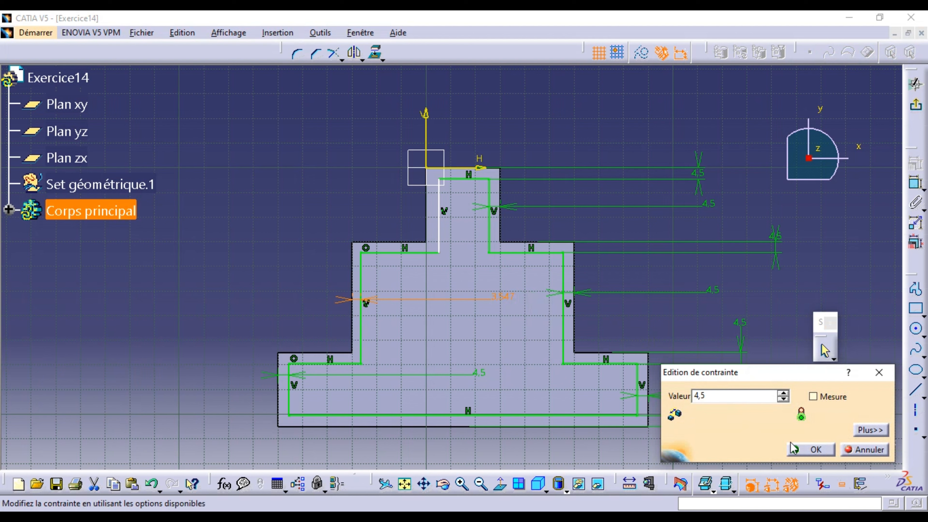
left_click(804, 450)
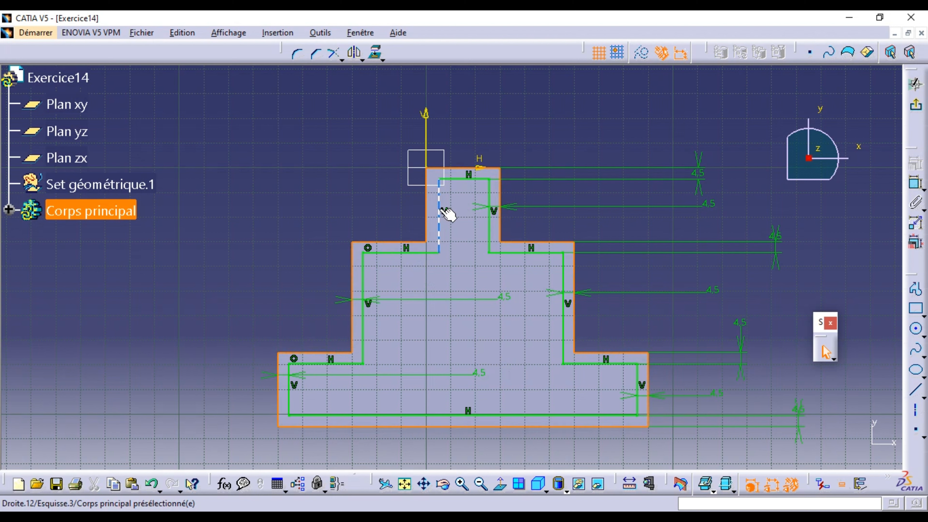
Dimension the inner profile's upper left vertical line from the top step's left outer edge and set the offset to 4,5 mm
left_click(443, 211)
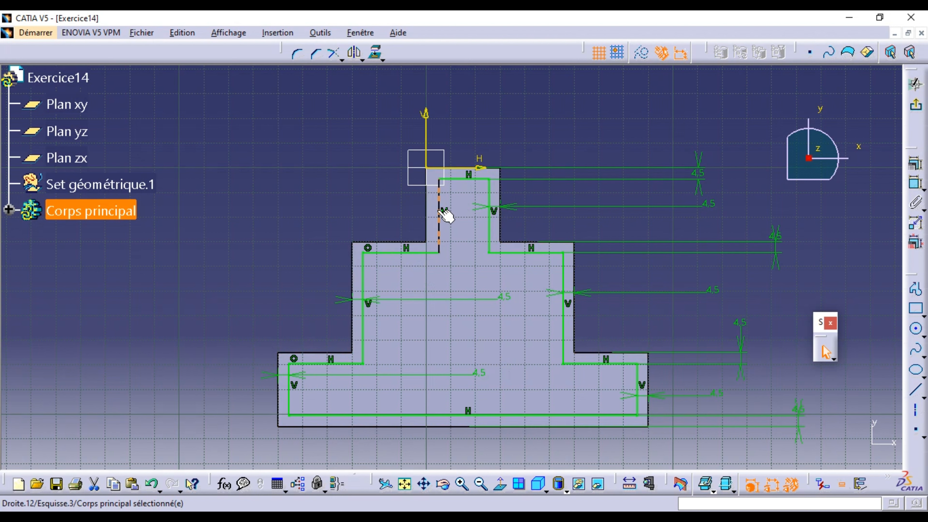
left_click(427, 209, "ctrl")
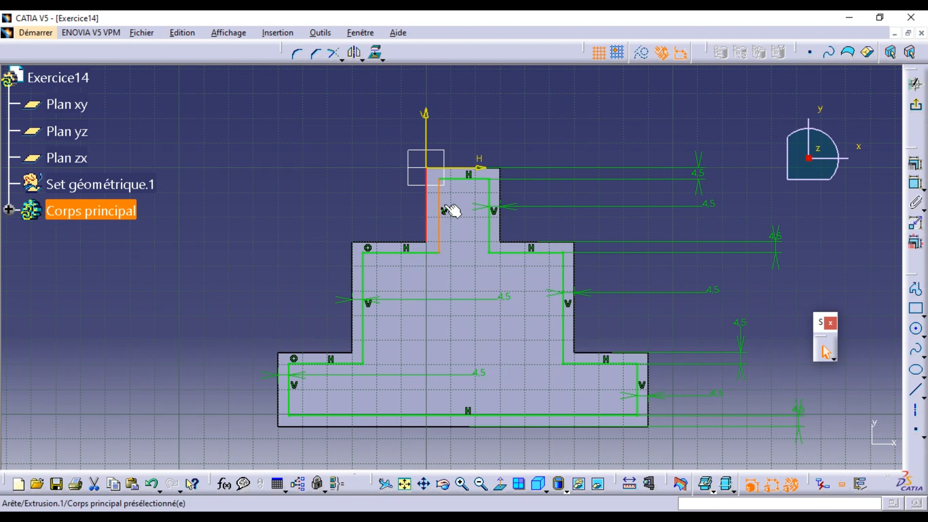
left_click(914, 182)
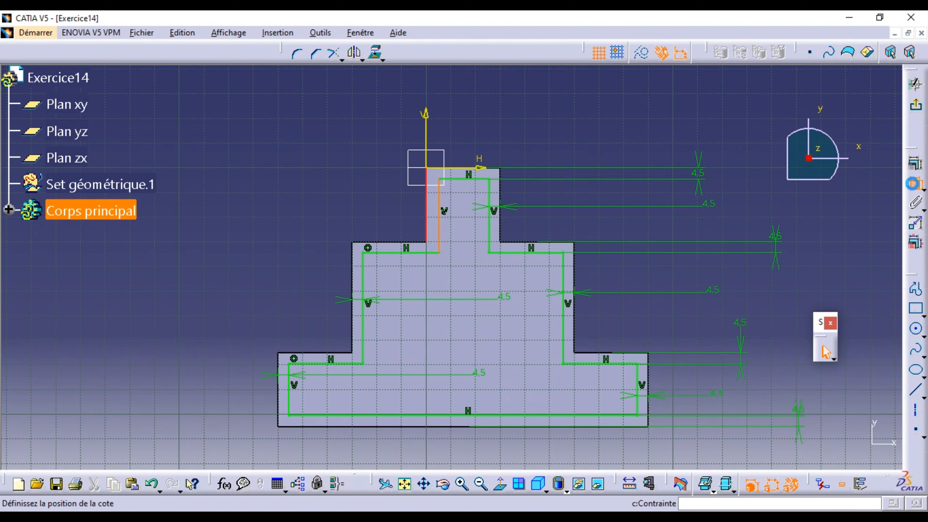
left_click(637, 141)
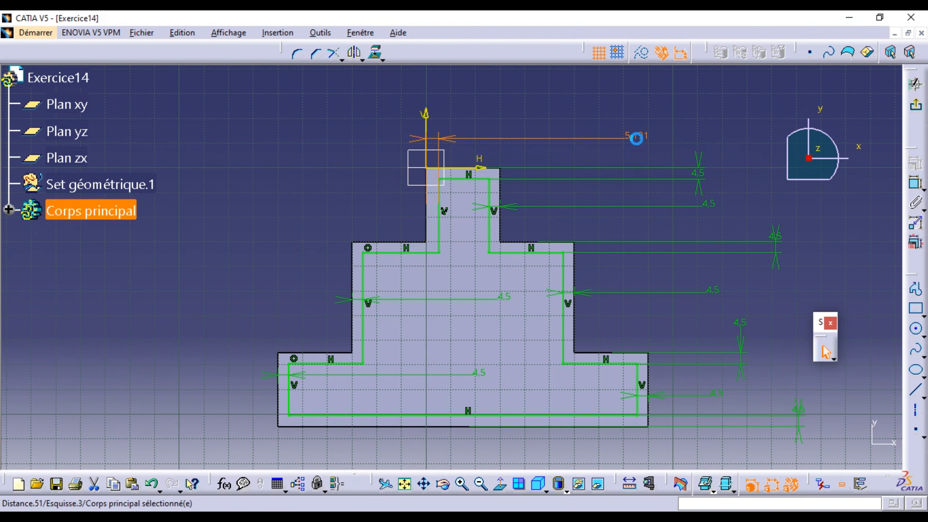
double_click(638, 143)
type("4")
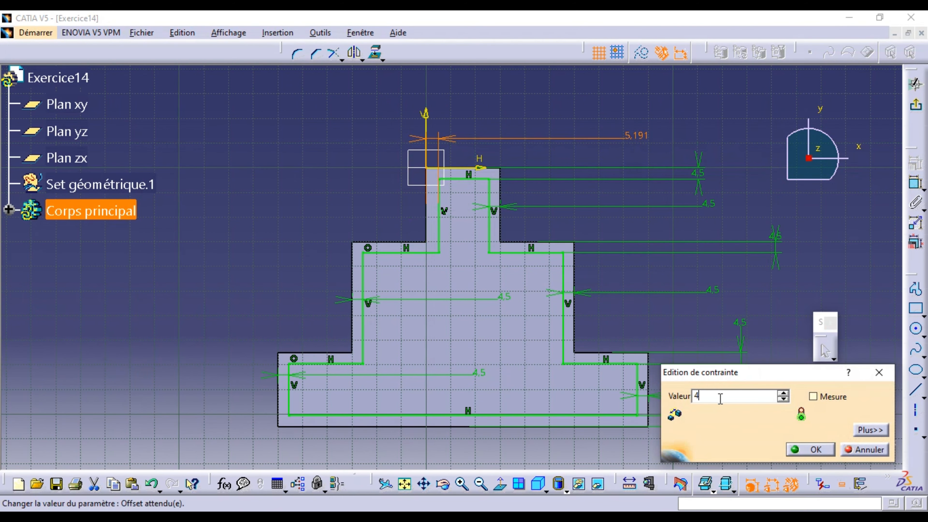
type(",5")
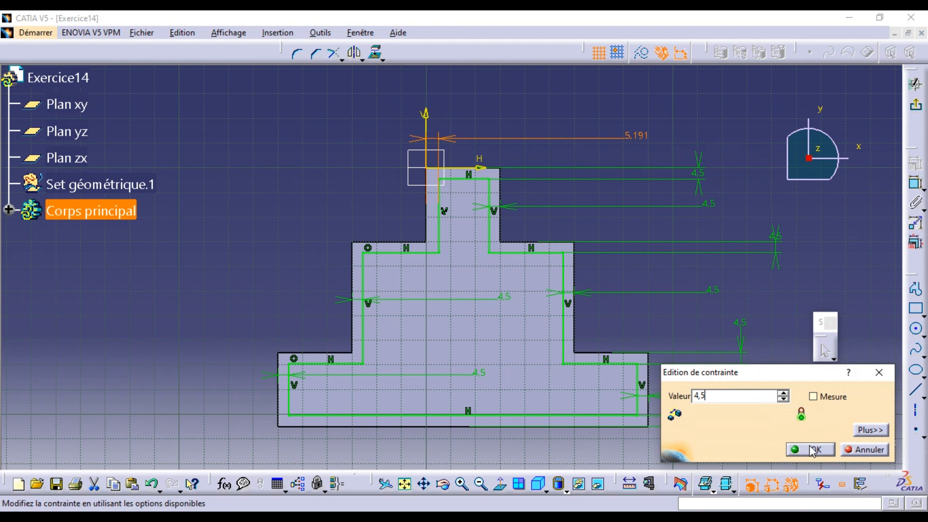
left_click(800, 449)
left_click(292, 224)
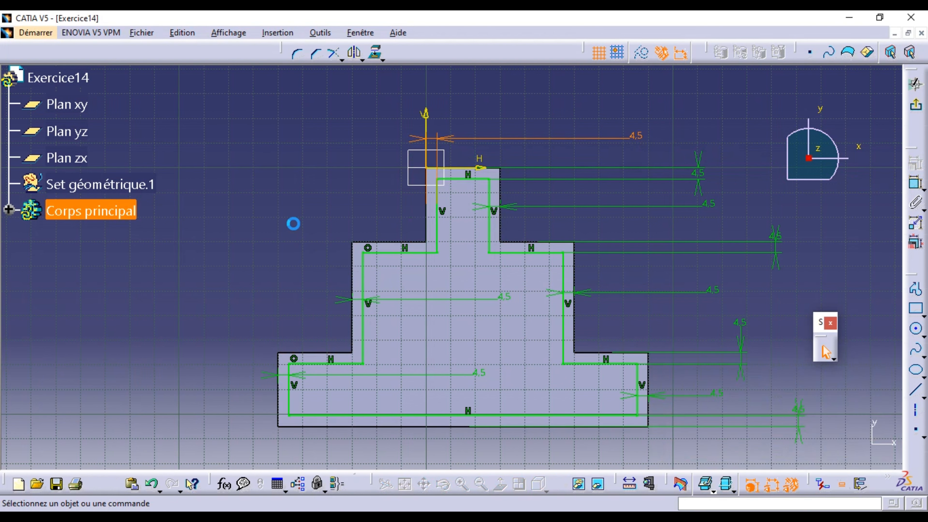
Try adding a length dimension to the inner profile's top line, and undo it
left_click(471, 179)
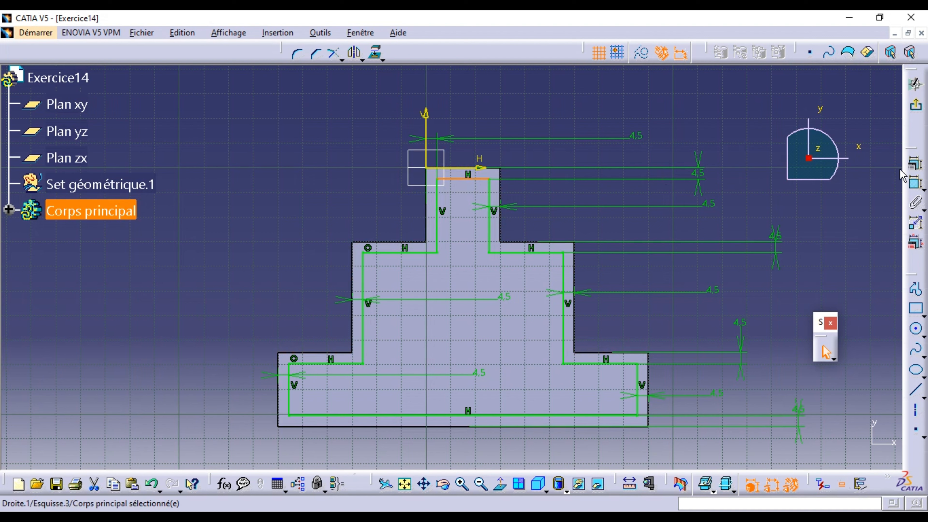
left_click(915, 182)
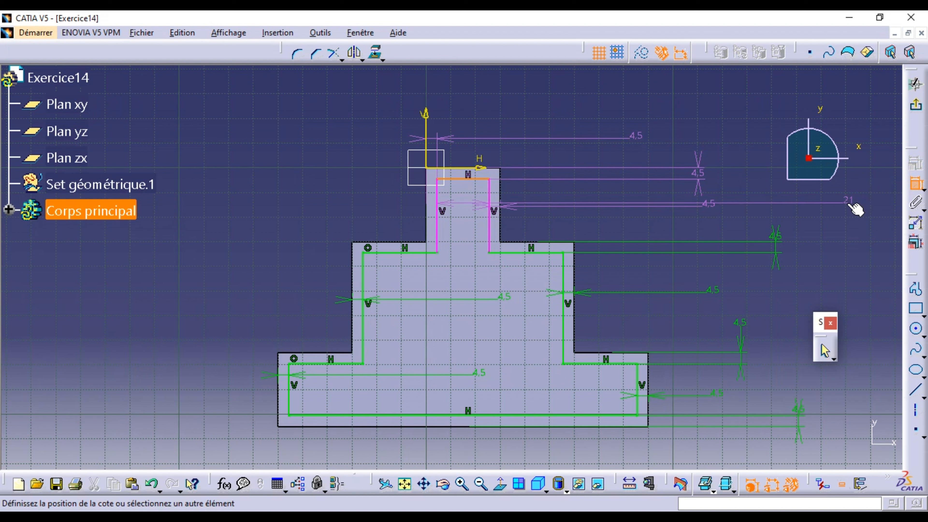
left_click(841, 205)
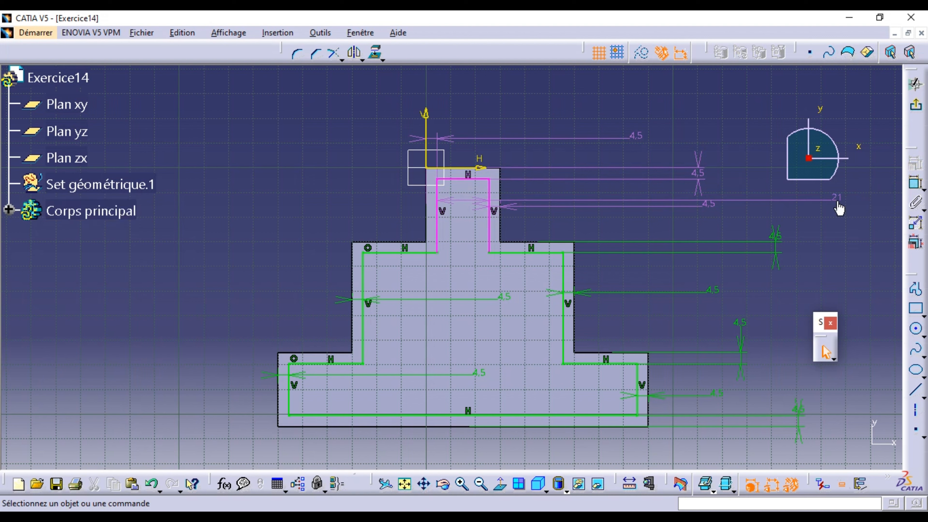
key("ctrl+z")
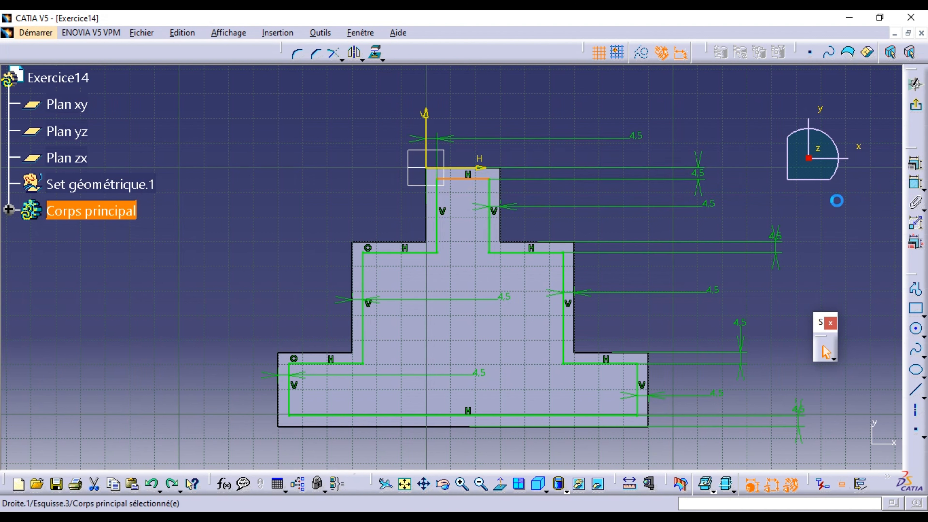
left_click(818, 217)
Exit the sketch and cut the inner stepped profile into the part as a pocket about 10 mm deep
left_click(916, 105)
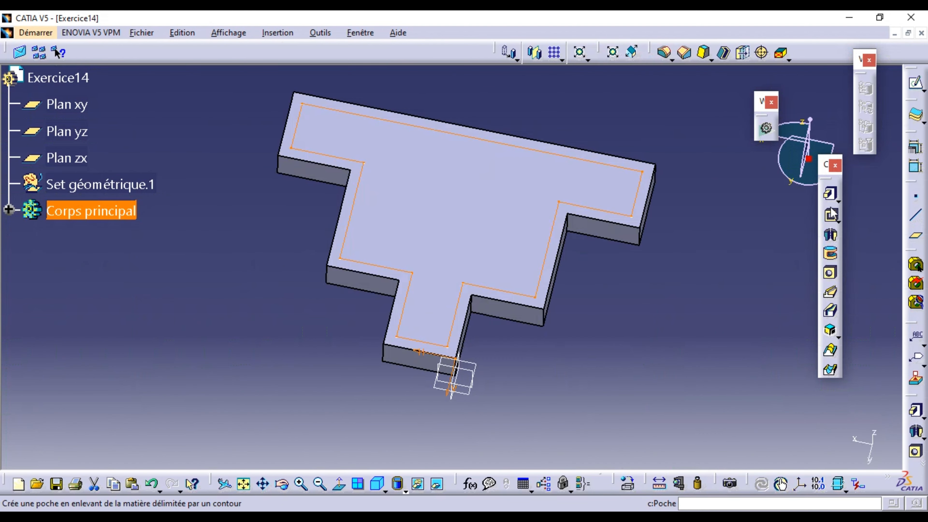
left_click(832, 215)
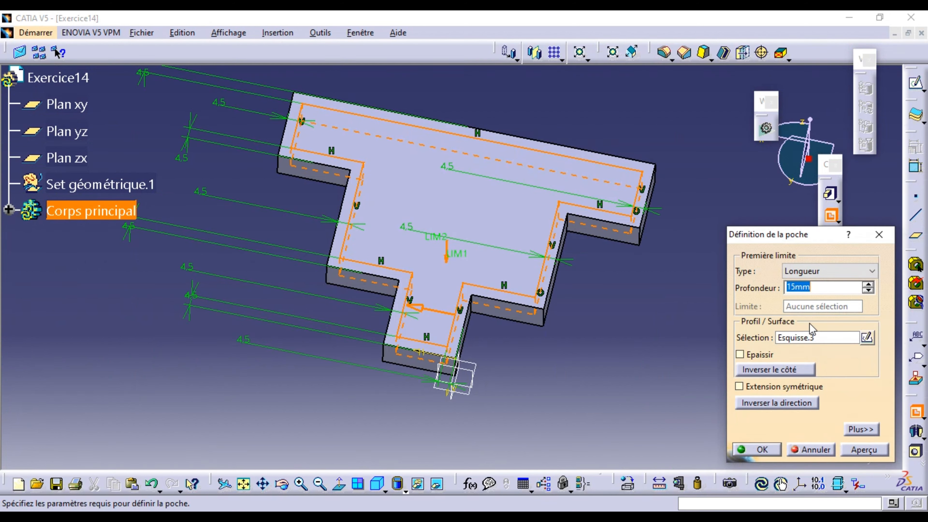
type("10,")
left_click(755, 449)
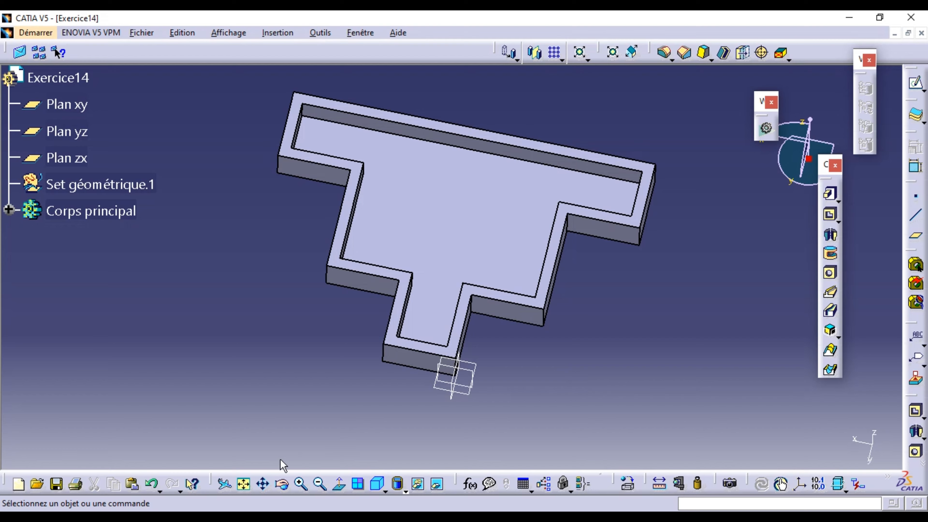
middle_click_drag(188, 373, 613, 222)
middle_click_drag(519, 167, 676, 178)
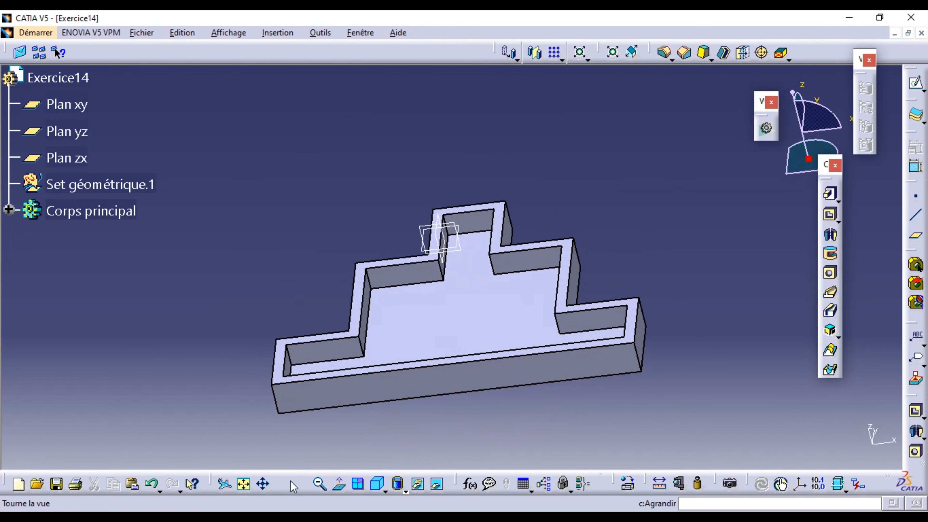